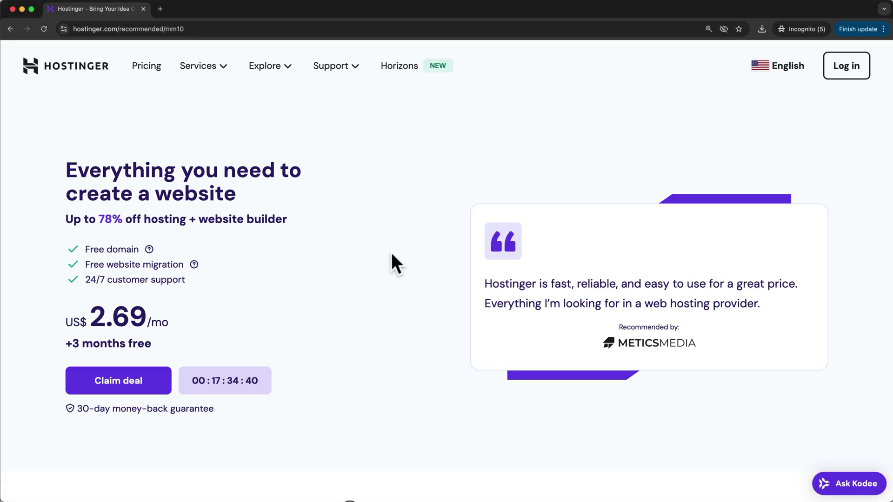
Claim the hosting deal with the Business plan for a 12-month period and continue from the cart
{"action": "left_click", "coordinate": [170, 388]}
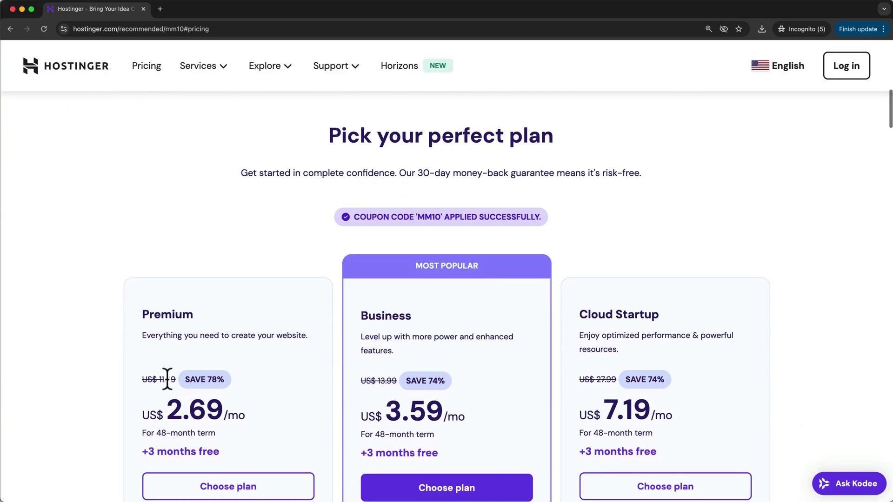
{"action": "scroll", "coordinate": [167, 379], "scroll_direction": "down", "scroll_amount": 4}
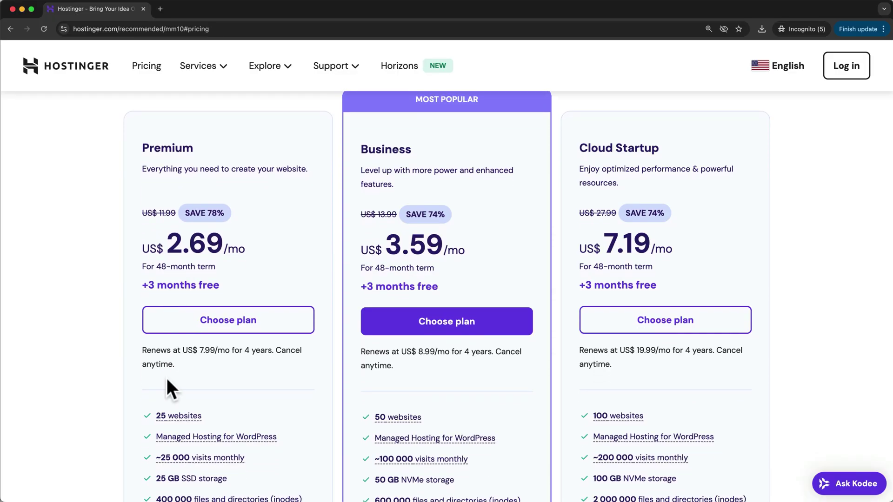
{"action": "left_click", "coordinate": [379, 329]}
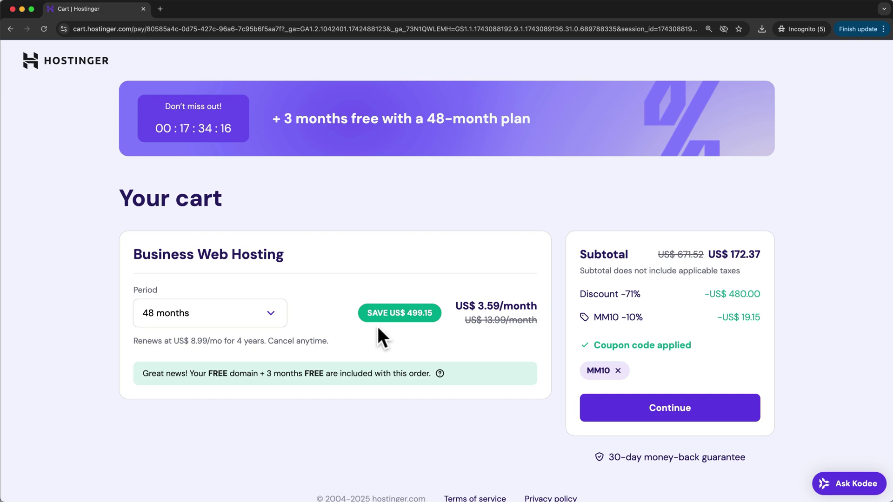
{"action": "left_click", "coordinate": [270, 316]}
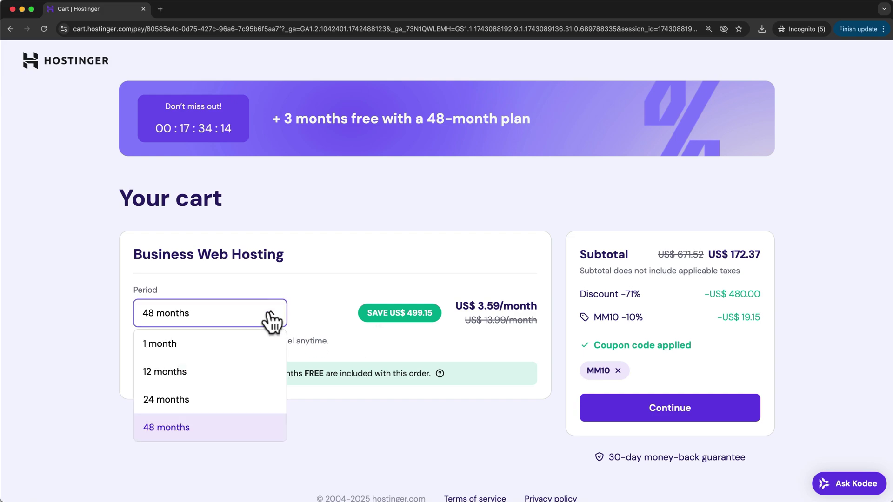
{"action": "left_click", "coordinate": [265, 371]}
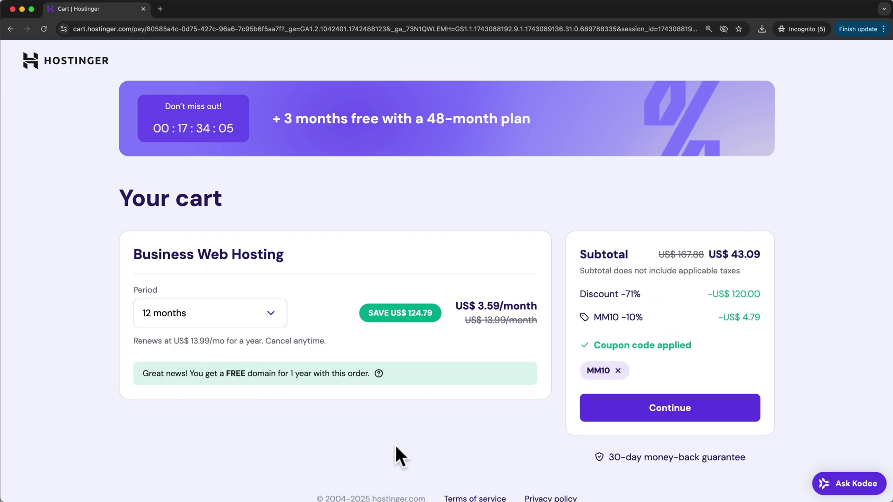
{"action": "left_click", "coordinate": [588, 408]}
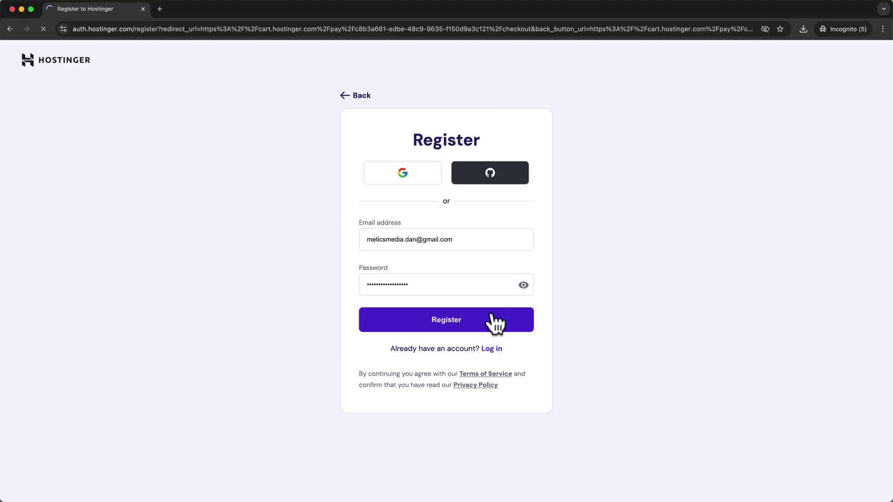
Submit the account registration form and leave the website onboarding without answering its questions
{"action": "left_click", "coordinate": [493, 317]}
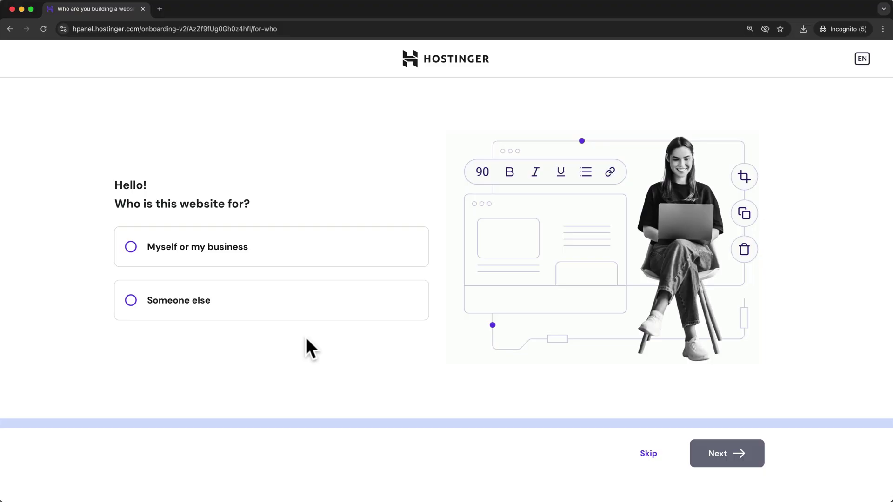
{"action": "left_click", "coordinate": [433, 70]}
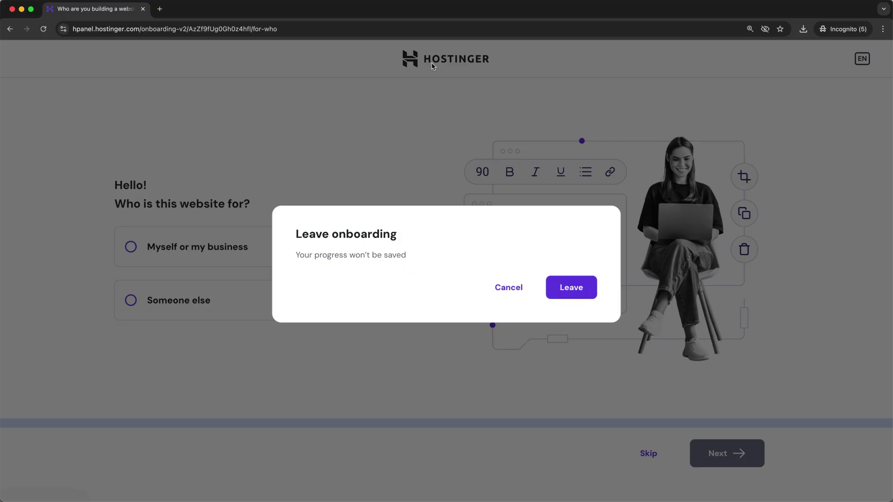
{"action": "left_click", "coordinate": [566, 291]}
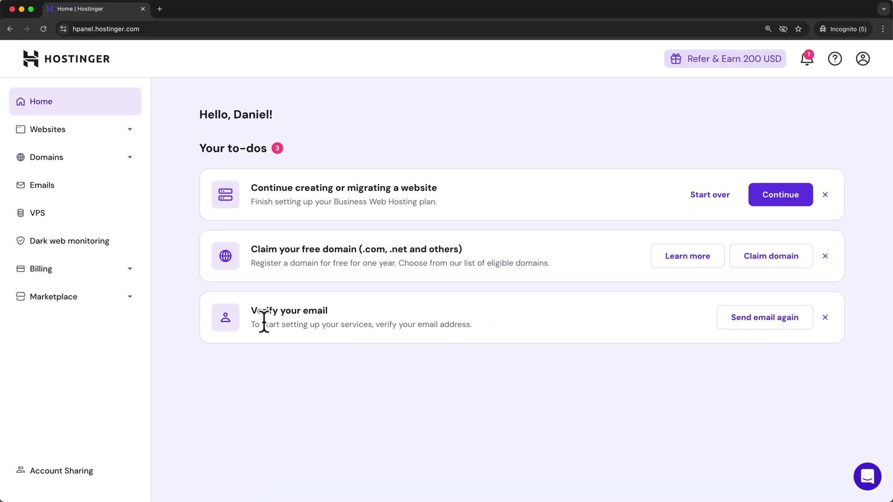
Switch to Gmail, open Hostinger's "Verify your email address" message and verify the account's email
{"action": "left_click_drag", "start_coordinate": [249, 310], "coordinate": [316, 310]}
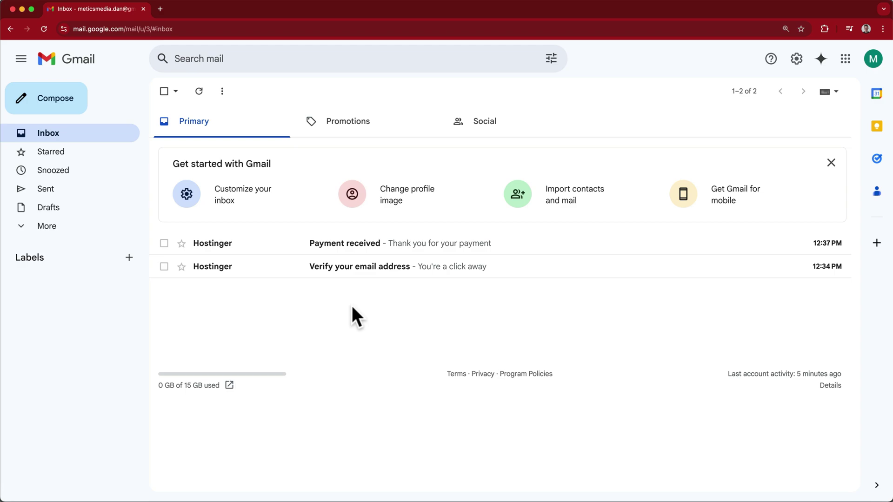
{"action": "left_click", "coordinate": [392, 269]}
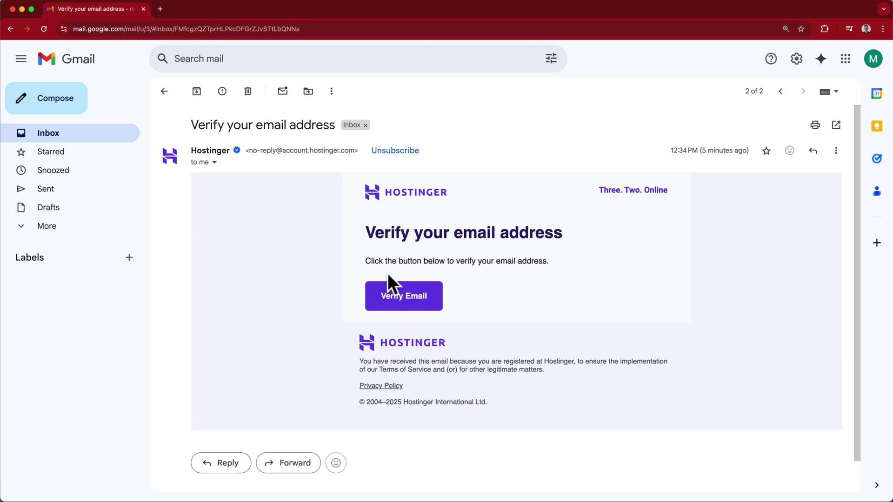
{"action": "left_click", "coordinate": [375, 306]}
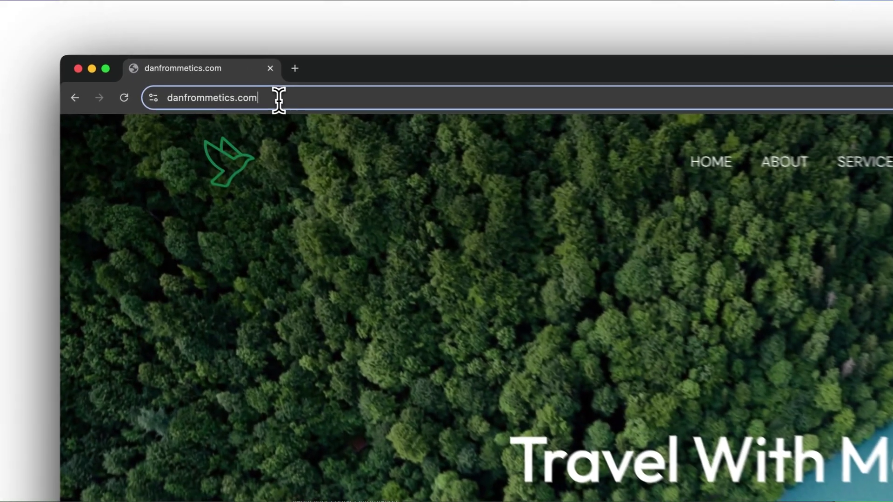
Highlight danfrommetics.com as a sample web address, and load apple.com and facebook.com as further domain examples
{"action": "left_click_drag", "start_coordinate": [279, 96], "coordinate": [160, 99]}
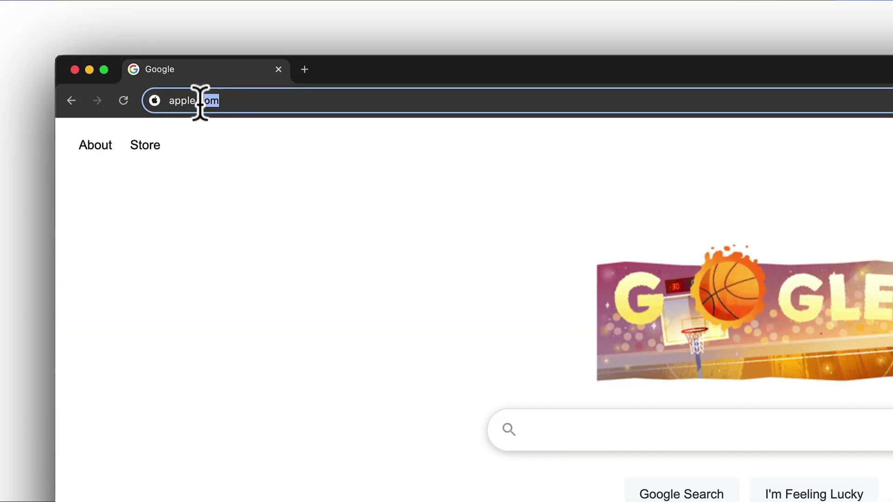
{"action": "left_click_drag", "start_coordinate": [199, 100], "coordinate": [160, 104]}
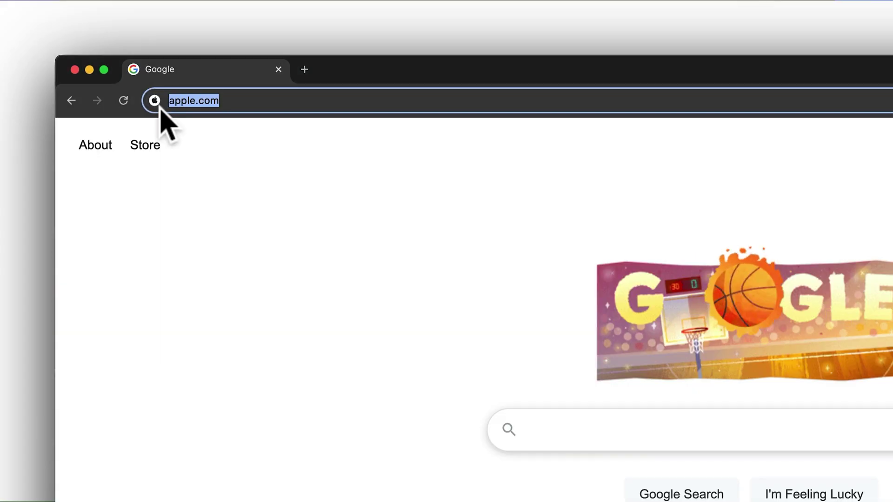
{"action": "key", "text": "Return"}
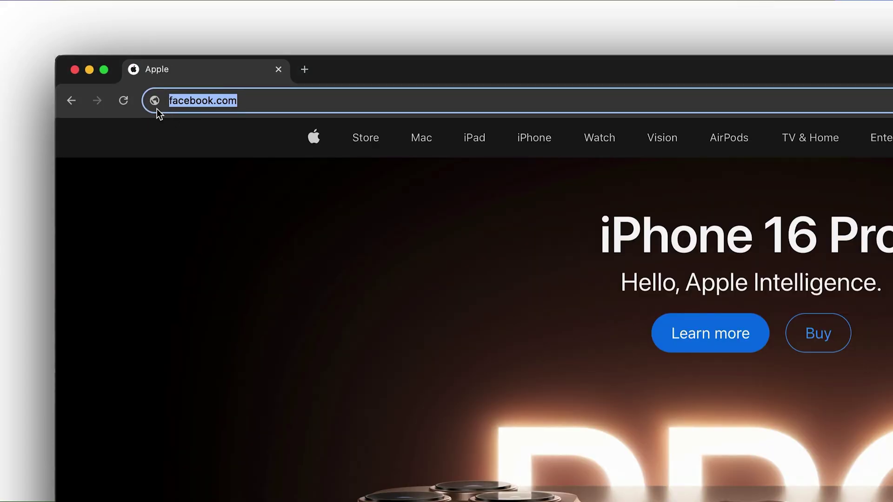
{"action": "key", "text": "Return"}
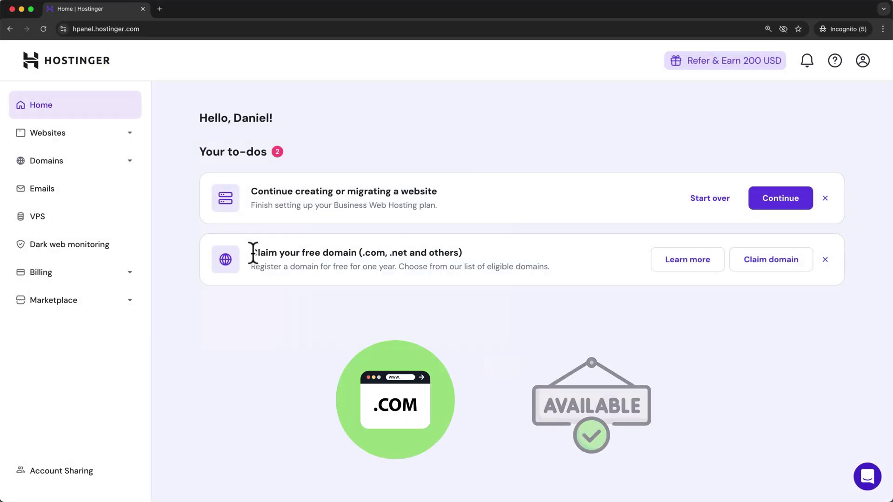
Search for the free domain name danfrommetics with the .com extension, check its availability and claim it
{"action": "left_click_drag", "start_coordinate": [253, 253], "coordinate": [466, 252]}
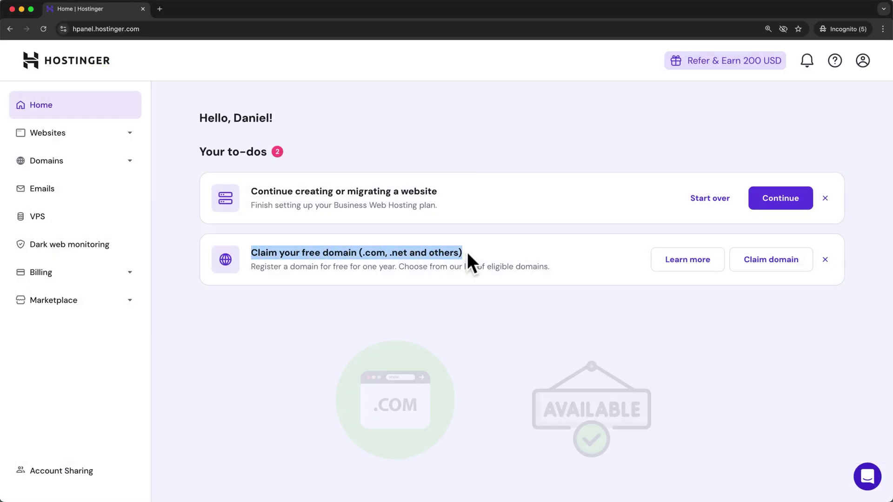
{"action": "left_click", "coordinate": [747, 268]}
{"action": "type", "text": "danfrommetics"}
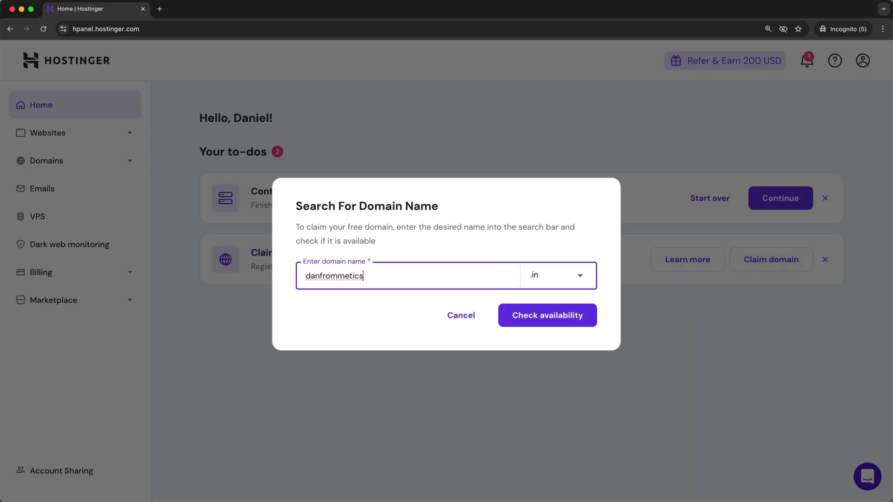
{"action": "left_click", "coordinate": [579, 273]}
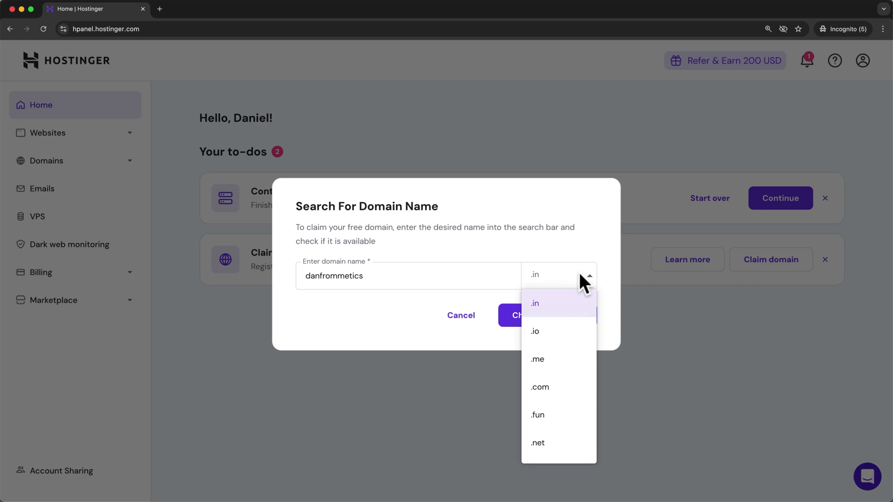
{"action": "left_click", "coordinate": [543, 390]}
{"action": "left_click", "coordinate": [547, 321]}
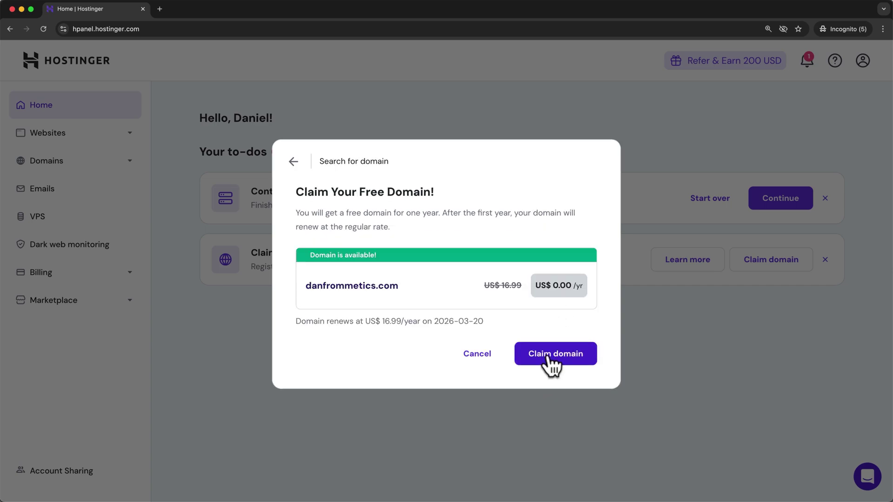
{"action": "left_click", "coordinate": [549, 355]}
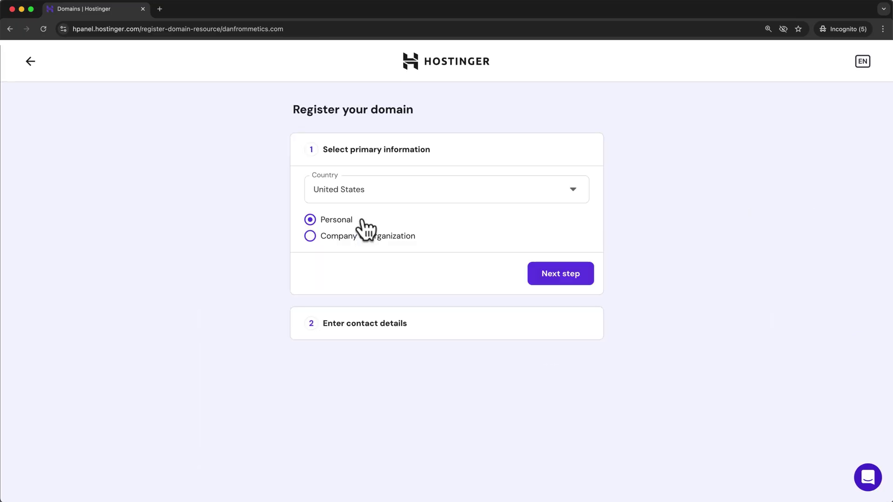
Finish the domain registration as Personal in the United States with the filled-in contact details, and skip the web hosting offer
{"action": "left_click", "coordinate": [573, 289]}
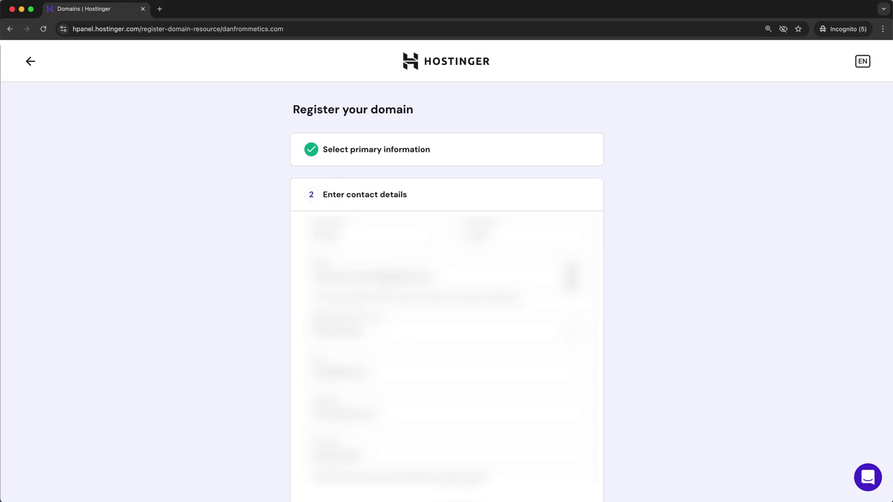
{"action": "scroll", "coordinate": [656, 250], "scroll_direction": "down", "scroll_amount": 10}
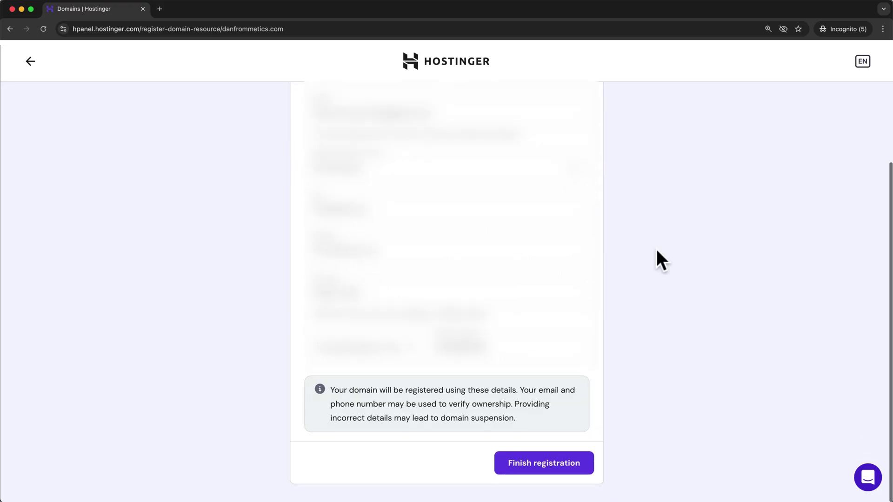
{"action": "left_click", "coordinate": [585, 465]}
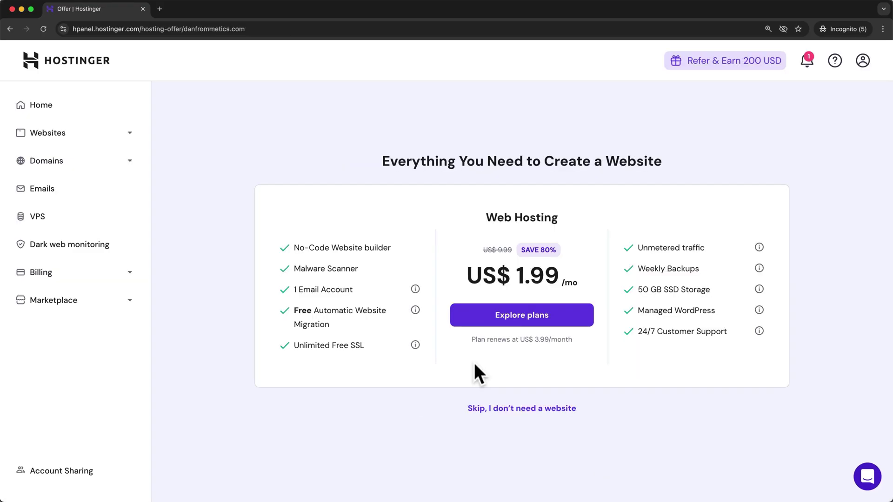
{"action": "left_click", "coordinate": [506, 411]}
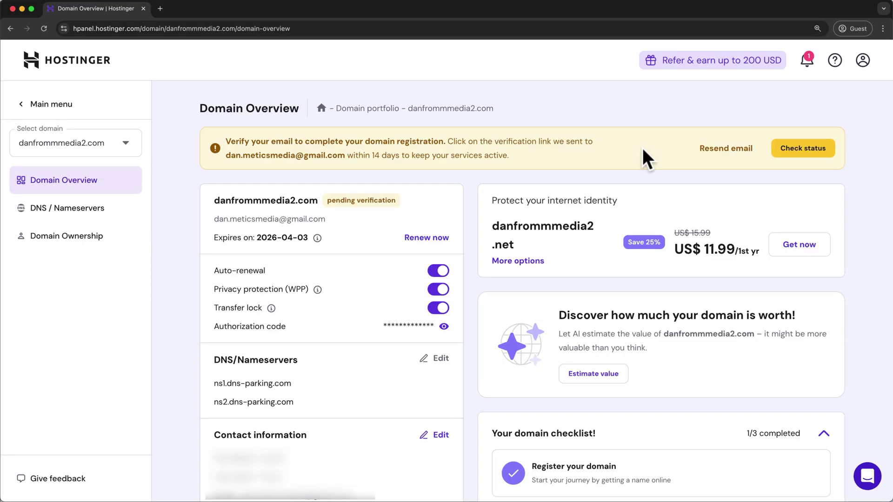
Verify the domain's contact email from Hostinger's message in Gmail, and close the verification and mail pages
{"action": "left_click", "coordinate": [161, 8]}
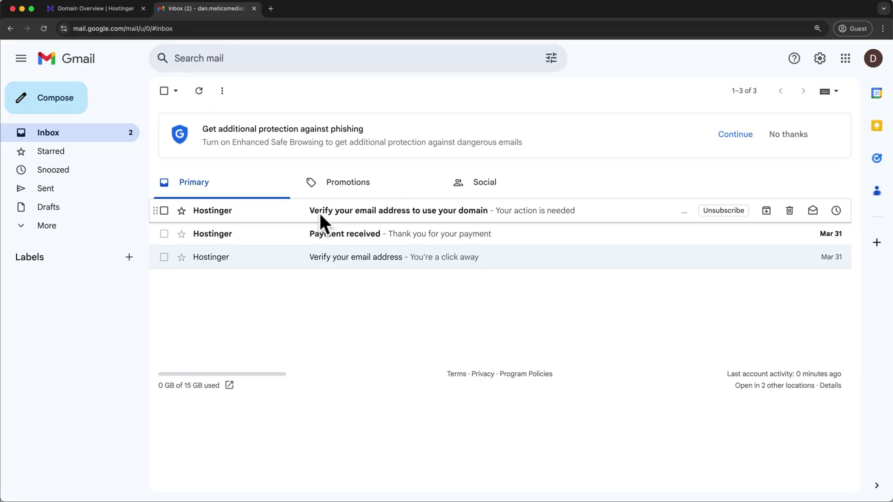
{"action": "left_click", "coordinate": [468, 211]}
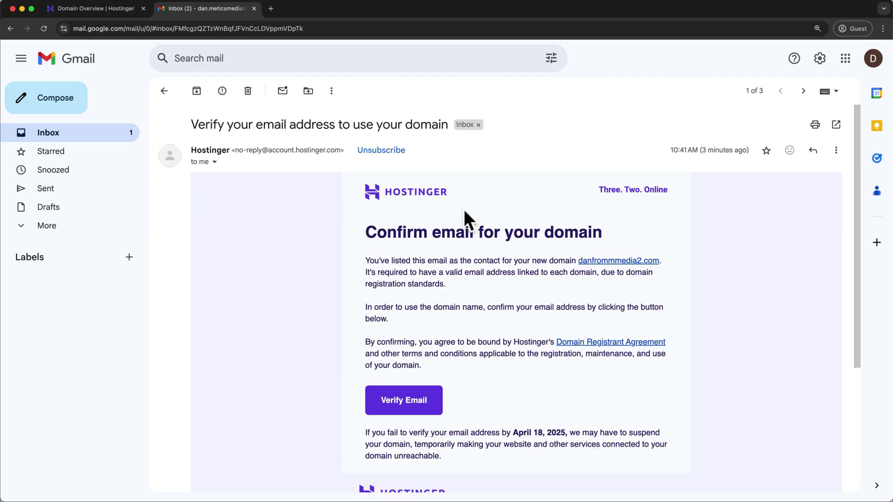
{"action": "left_click", "coordinate": [378, 393]}
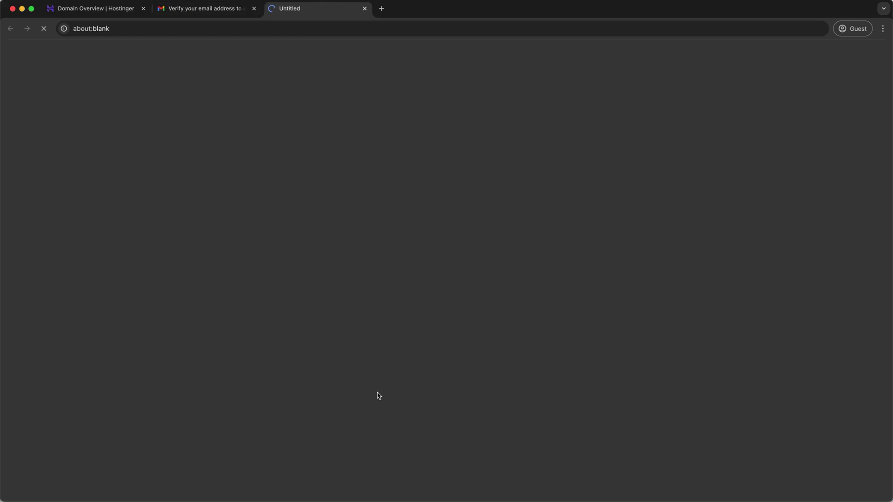
{"action": "left_click", "coordinate": [364, 8]}
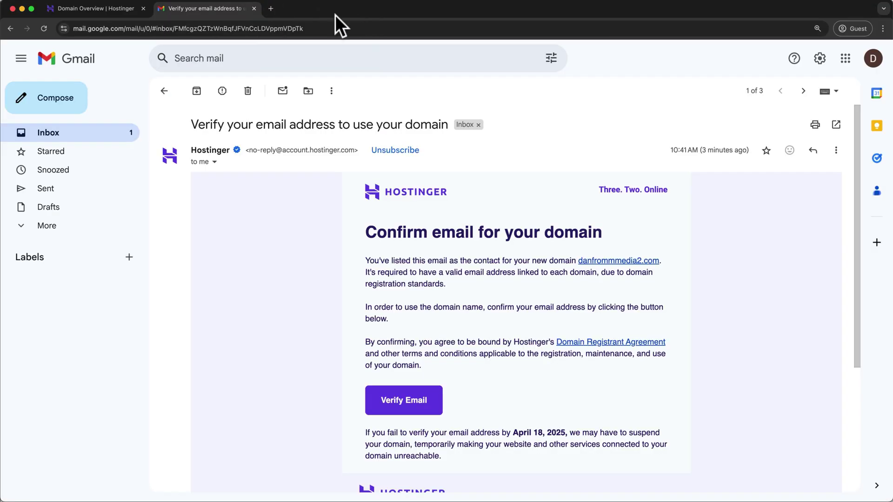
{"action": "left_click", "coordinate": [254, 9]}
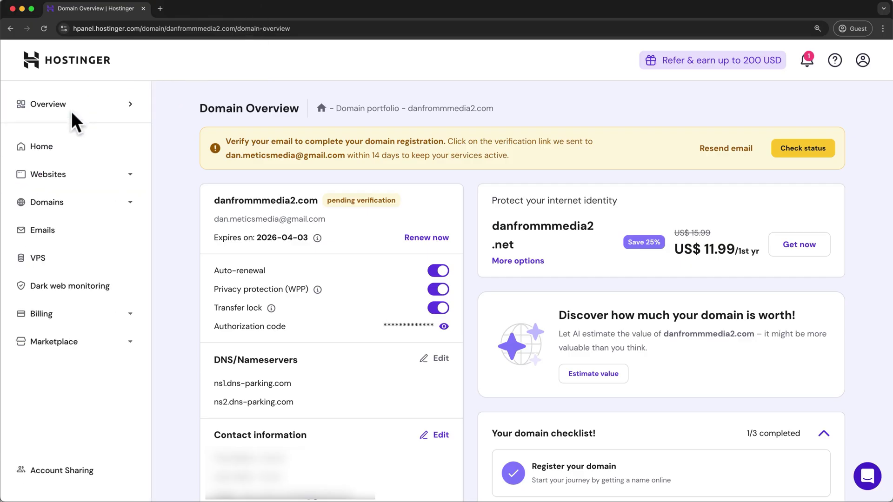
Return to the hosting home page and continue the website setup, choosing to create a website with WordPress
{"action": "left_click", "coordinate": [45, 147]}
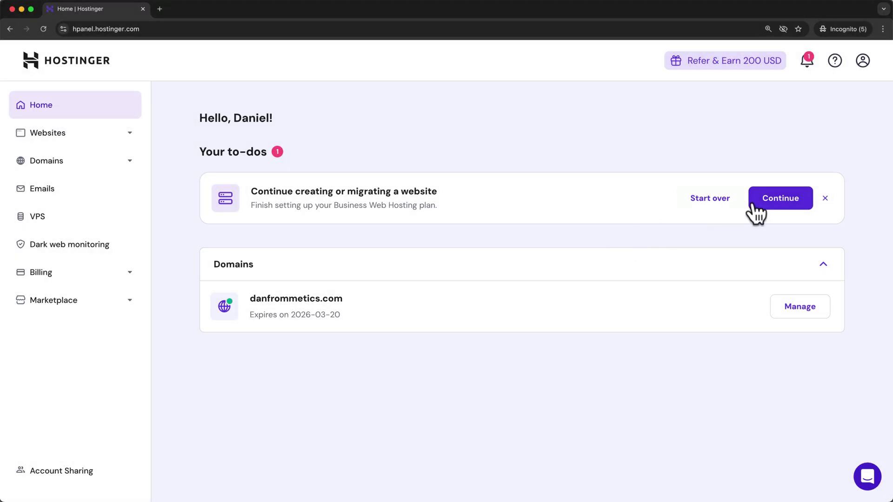
{"action": "left_click", "coordinate": [755, 204]}
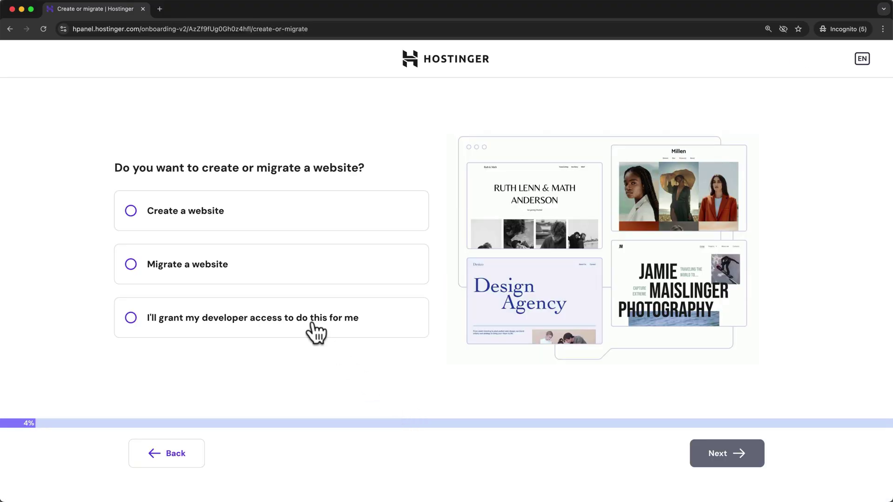
{"action": "left_click", "coordinate": [250, 229]}
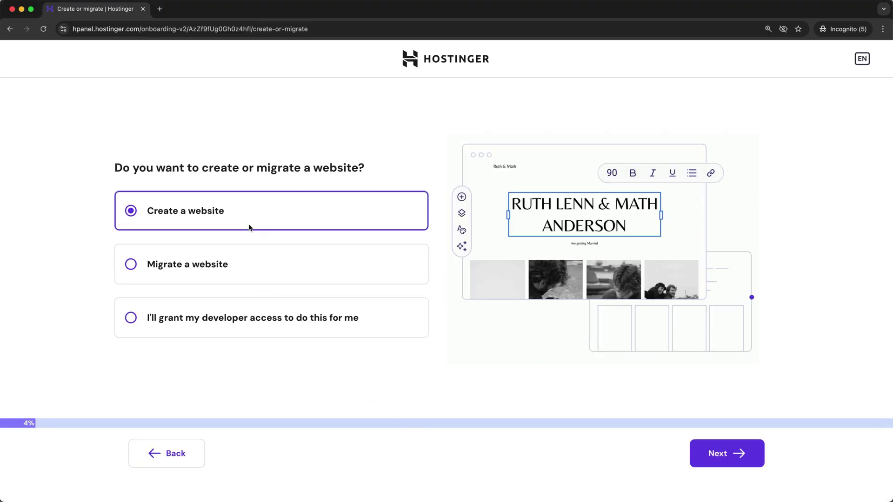
{"action": "left_click", "coordinate": [726, 456]}
{"action": "left_click", "coordinate": [132, 325]}
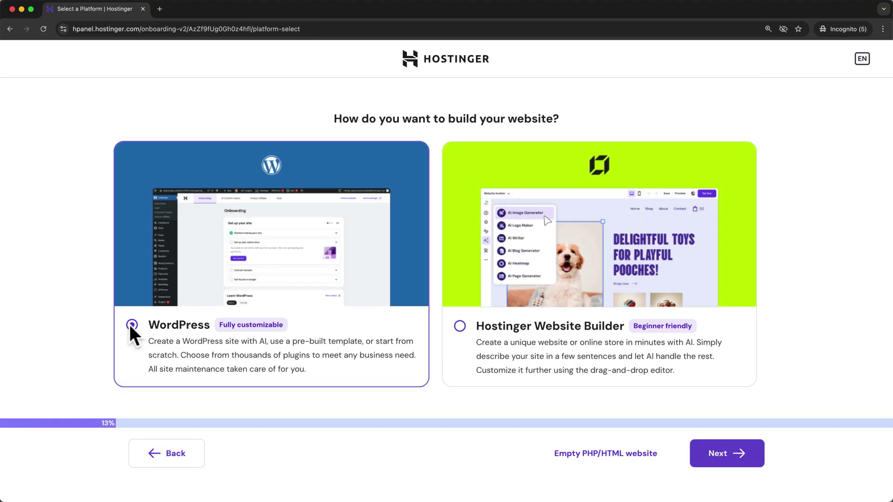
{"action": "left_click", "coordinate": [716, 453]}
Enter the administrator password for the new WordPress account and continue
{"action": "type", "text": "•••••••••••••••••"}
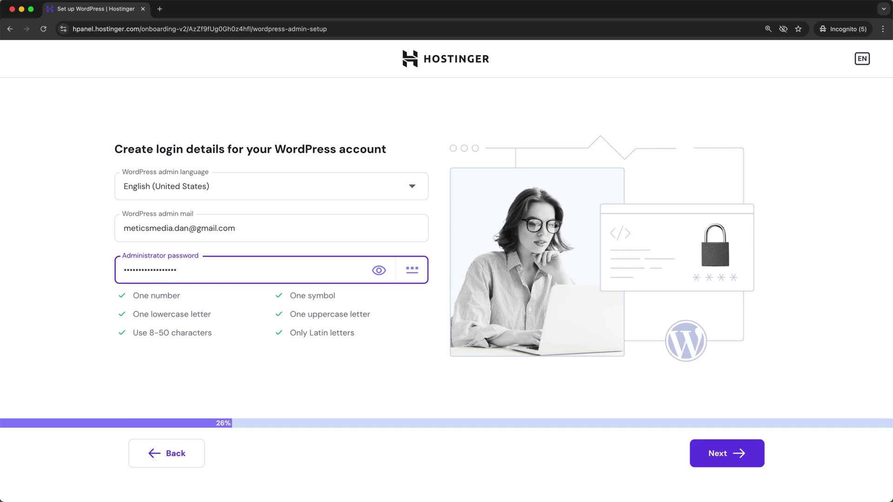
{"action": "left_click", "coordinate": [701, 463]}
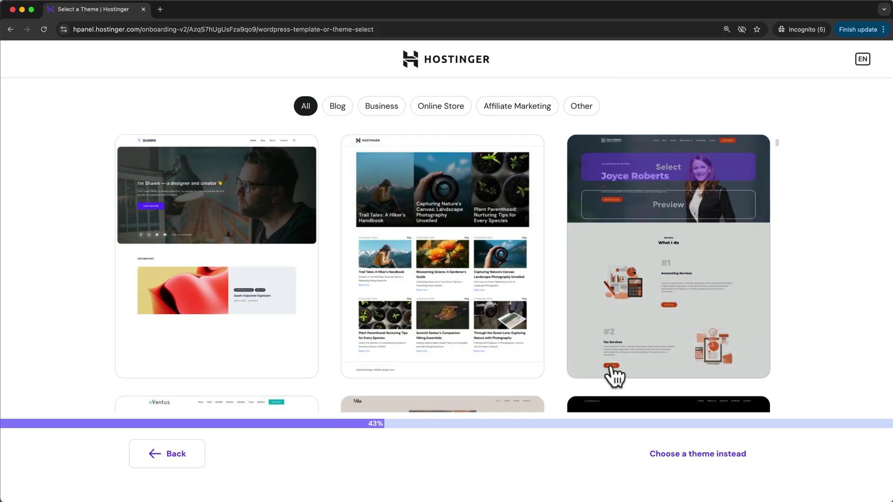
Choose the default Twenty Twenty-Five theme instead of a template, and continue without installing any plugins
{"action": "left_click", "coordinate": [669, 462]}
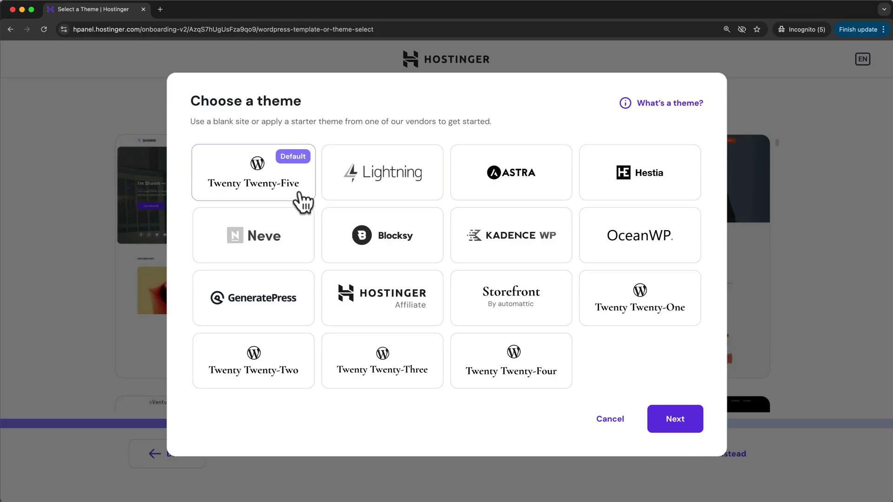
{"action": "left_click", "coordinate": [661, 421]}
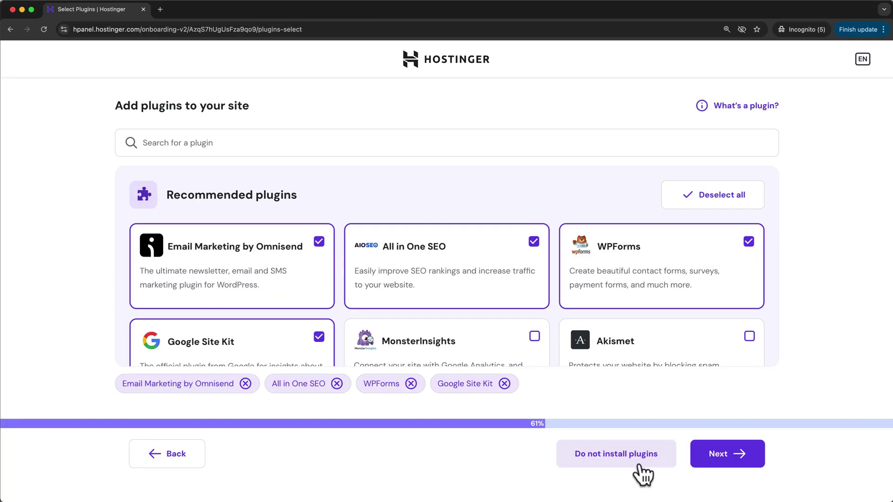
{"action": "left_click", "coordinate": [639, 465]}
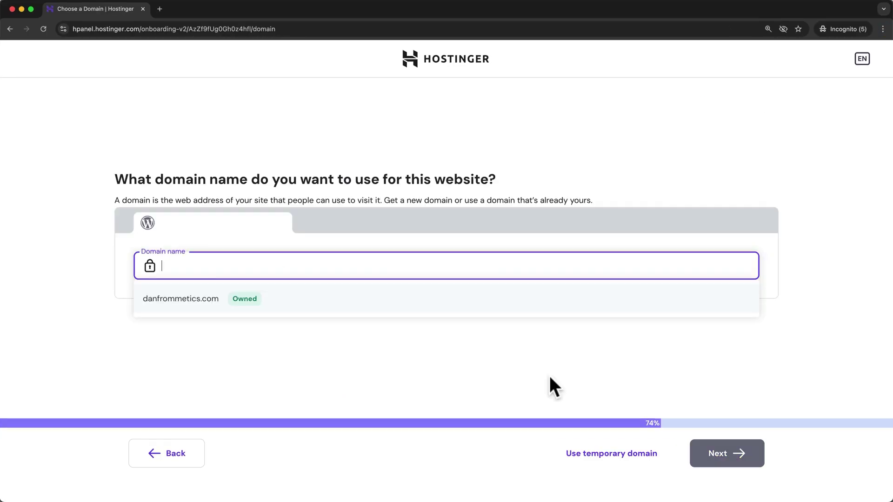
Assign the owned domain danfrommetics.com to the website and install WordPress on the United States, Massachusetts data center
{"action": "left_click", "coordinate": [209, 308]}
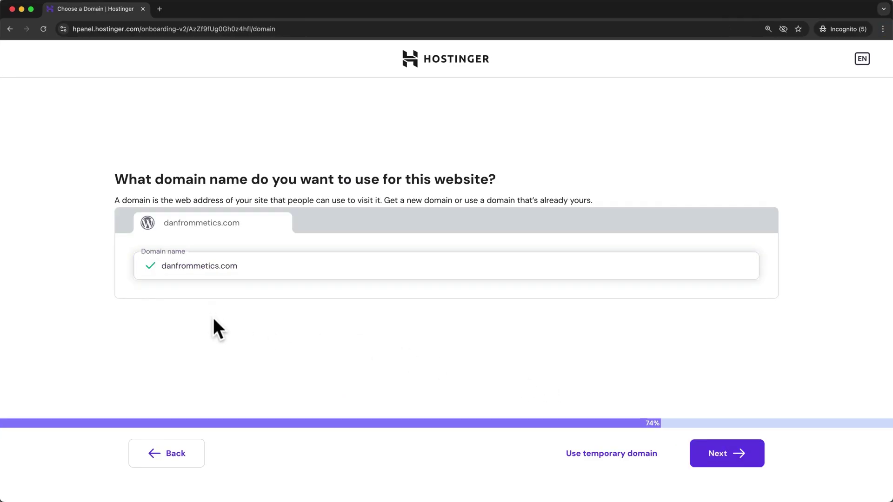
{"action": "left_click", "coordinate": [714, 462]}
{"action": "scroll", "coordinate": [408, 320], "scroll_direction": "up", "scroll_amount": 3}
{"action": "scroll", "coordinate": [407, 320], "scroll_direction": "up", "scroll_amount": 2}
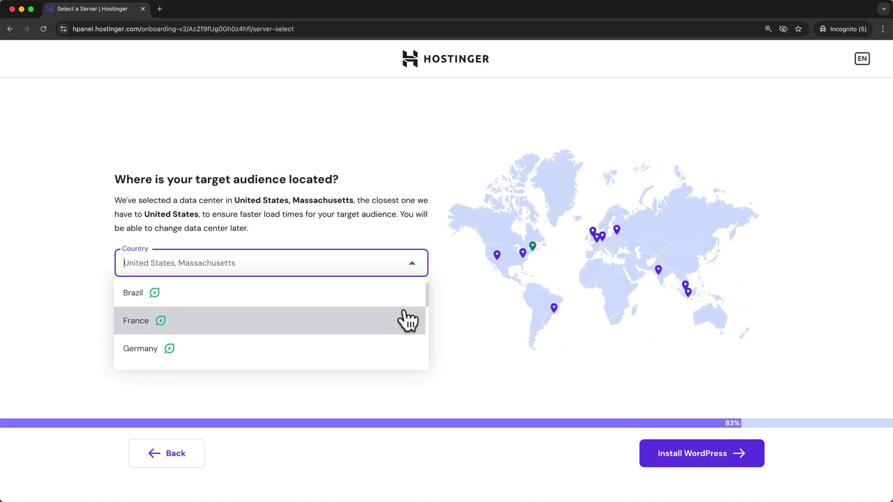
{"action": "left_click", "coordinate": [355, 227]}
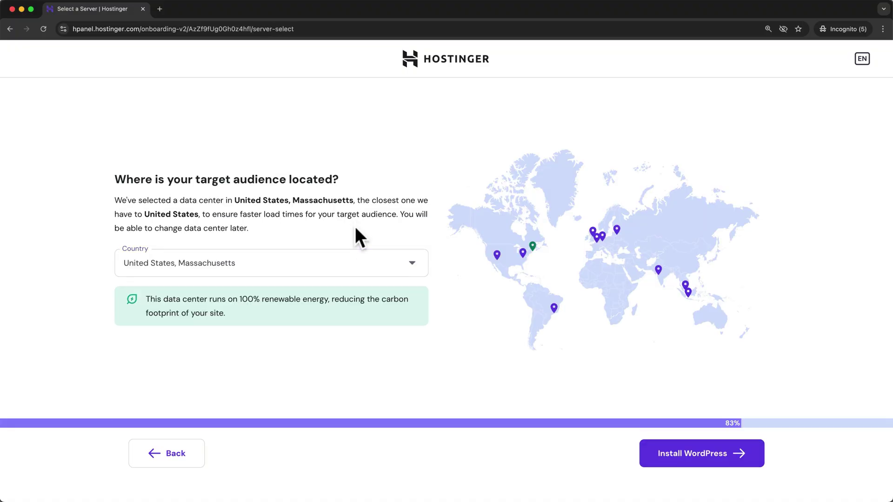
{"action": "left_click", "coordinate": [662, 450]}
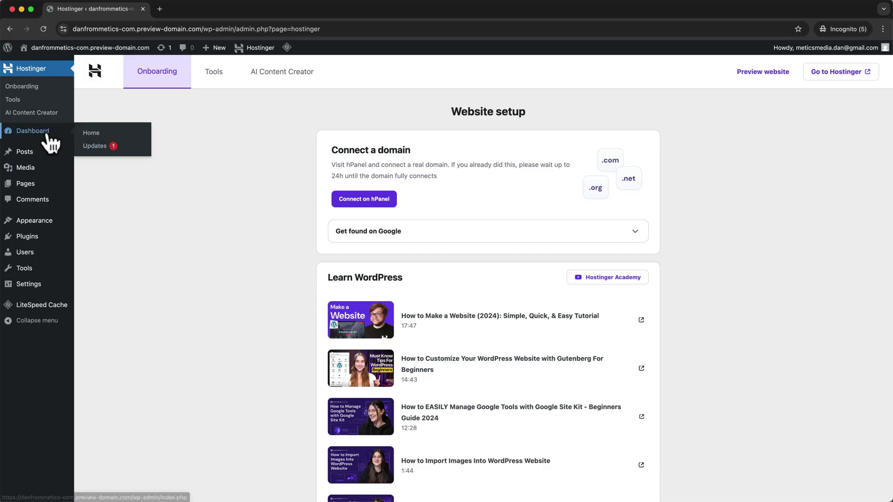
Open the WordPress dashboard home, and load danfrommetics.com/wp-admin in a new browser tab
{"action": "left_click", "coordinate": [47, 134]}
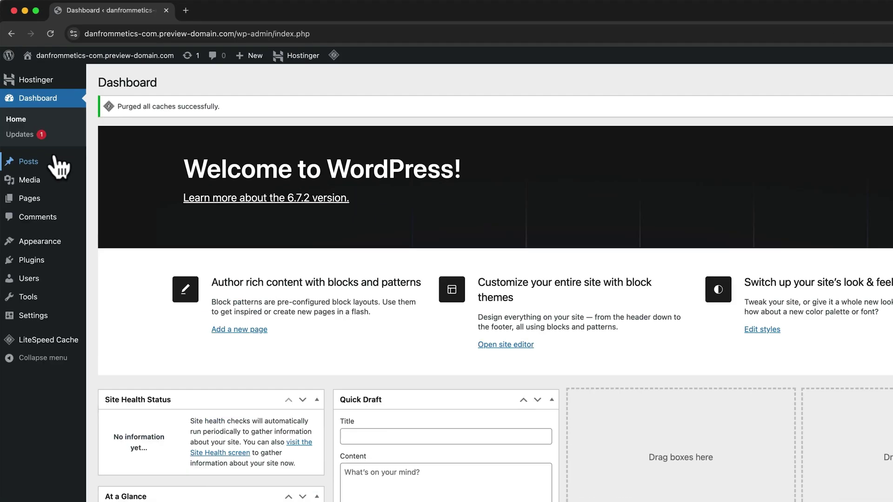
{"action": "left_click", "coordinate": [159, 9]}
{"action": "type", "text": "danfrommetics.com/"}
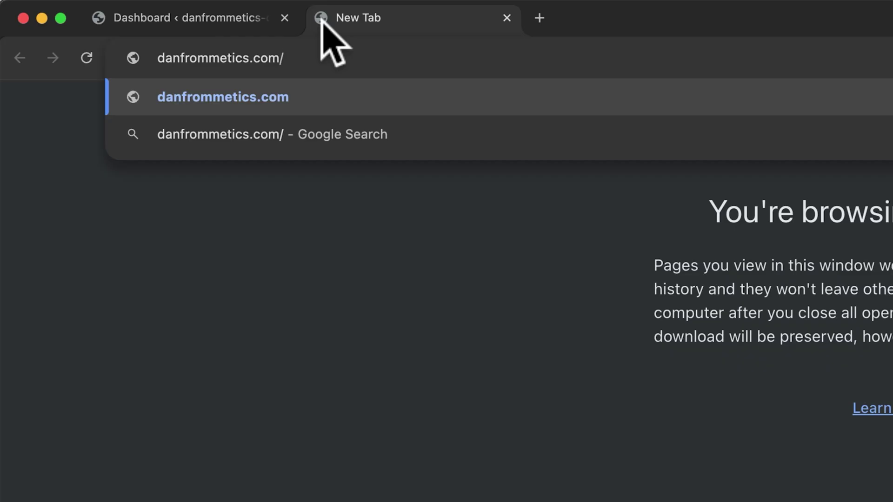
{"action": "type", "text": "wp-admin"}
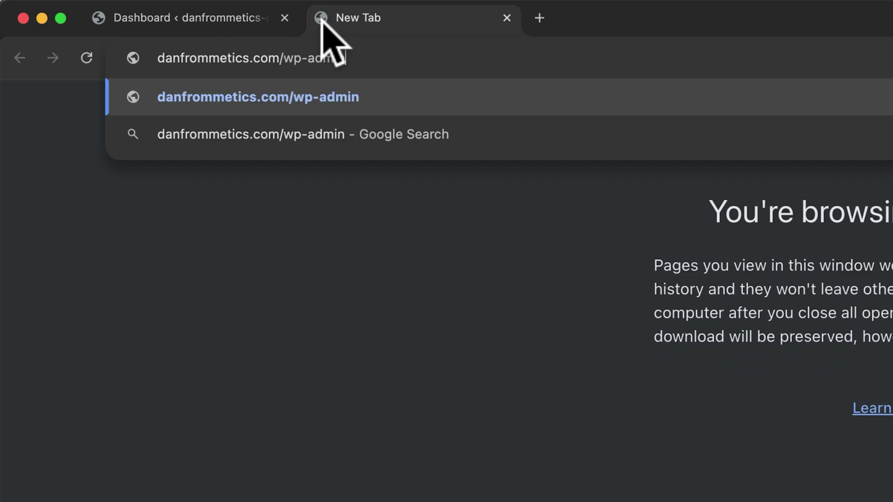
{"action": "key", "text": "Return"}
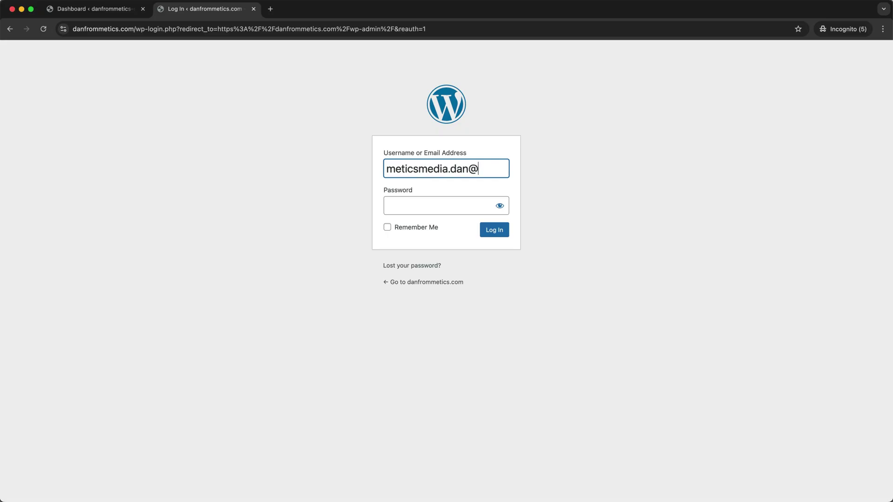
Fill in the WordPress login with the admin email and account password, and have the login remembered
{"action": "type", "text": "gmail.com"}
{"action": "key", "text": "Tab"}
{"action": "type", "text": "••••••••••••••••"}
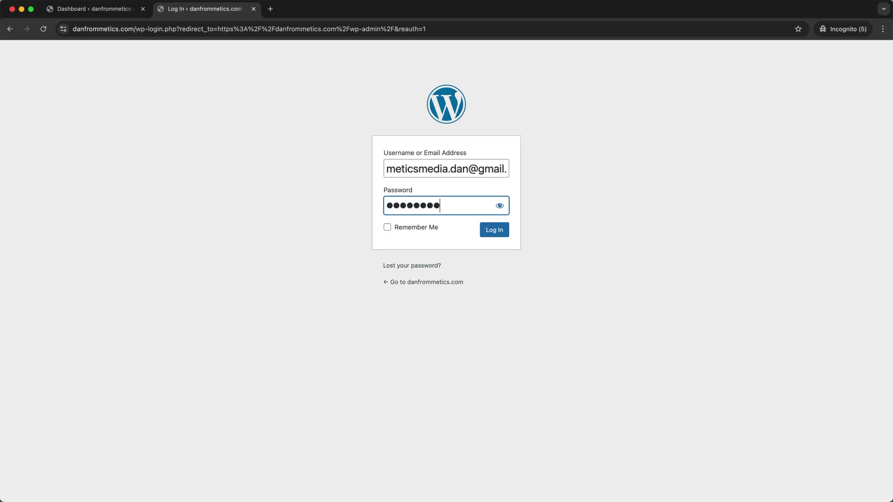
{"action": "left_click", "coordinate": [387, 227]}
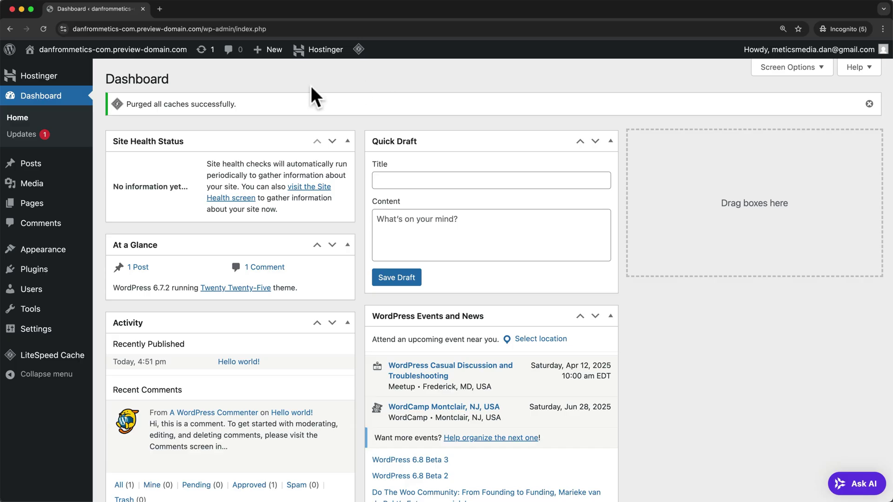
Search the WordPress themes for Astra, then install and activate the Astra theme
{"action": "mouse_move", "coordinate": [65, 252]}
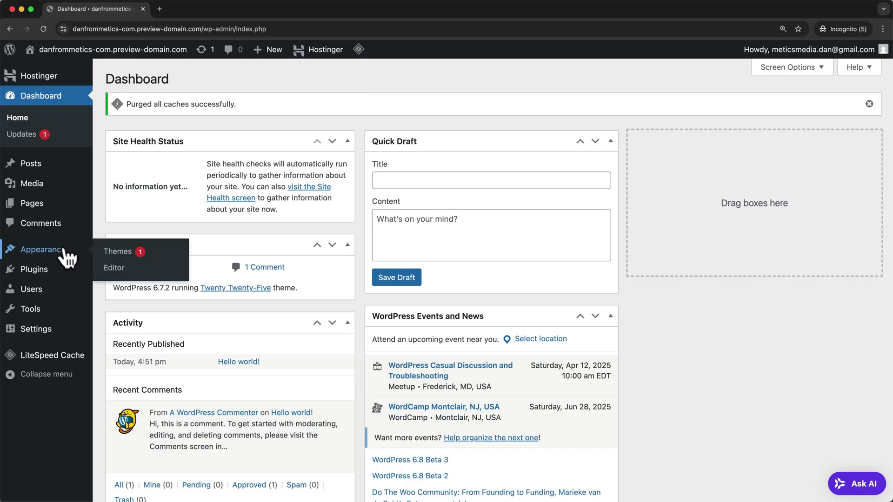
{"action": "left_click", "coordinate": [113, 254]}
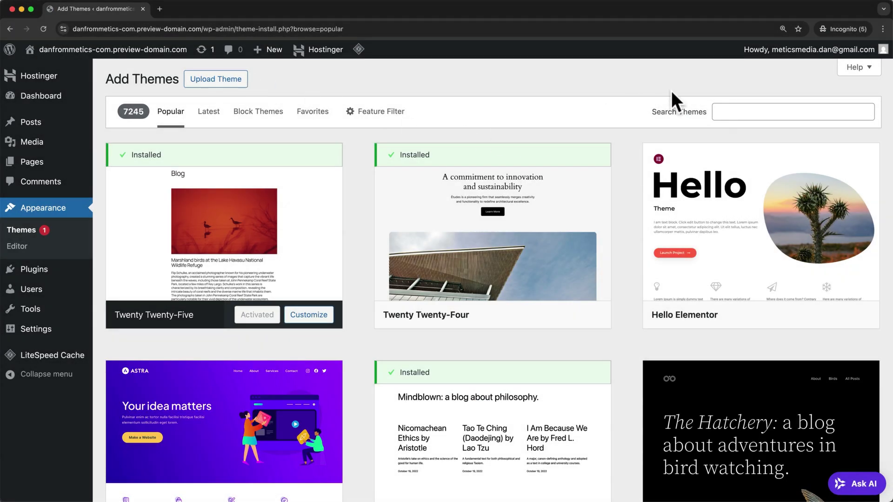
{"action": "left_click", "coordinate": [730, 112]}
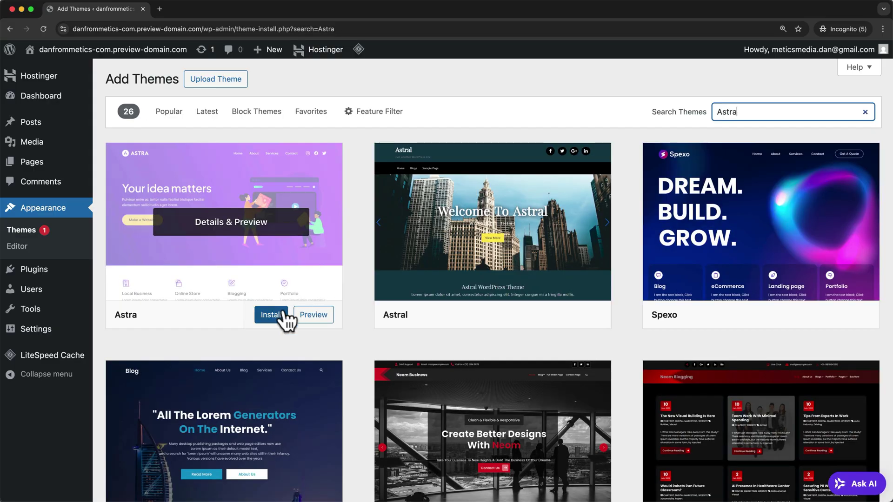
{"action": "left_click", "coordinate": [279, 315]}
{"action": "left_click", "coordinate": [261, 316]}
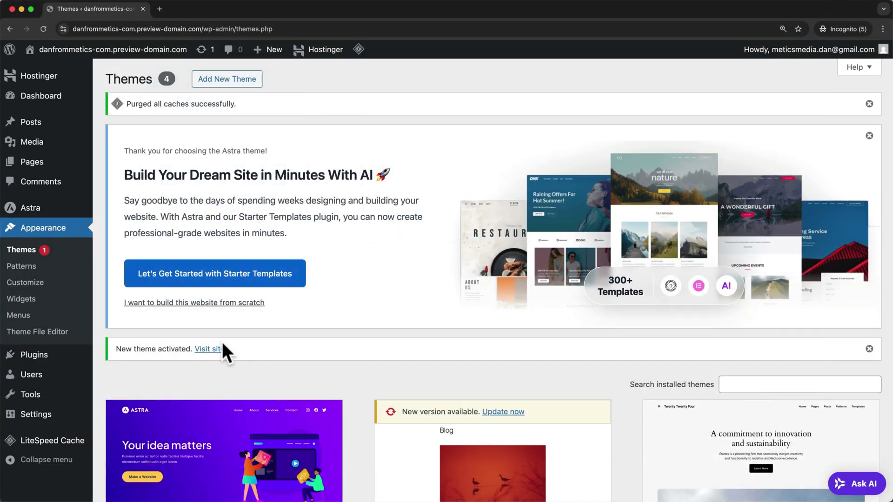
Search the new plugins for Starter templates, then install and activate the Starter Templates plugin by Brainstorm Force
{"action": "mouse_move", "coordinate": [65, 367]}
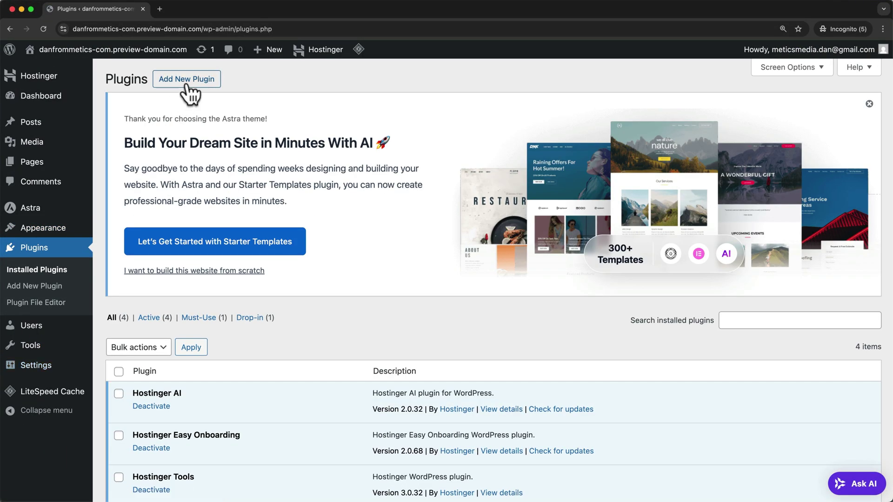
{"action": "left_click", "coordinate": [188, 82]}
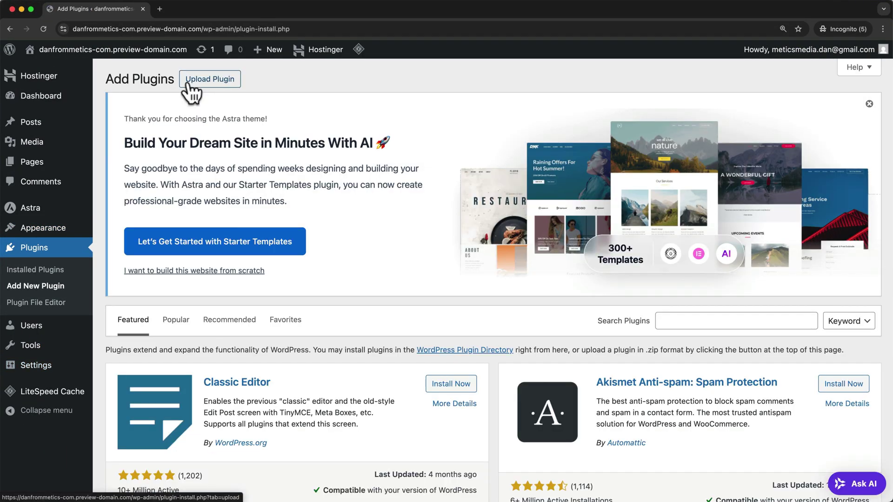
{"action": "left_click", "coordinate": [662, 316]}
{"action": "type", "text": "Starter templates"}
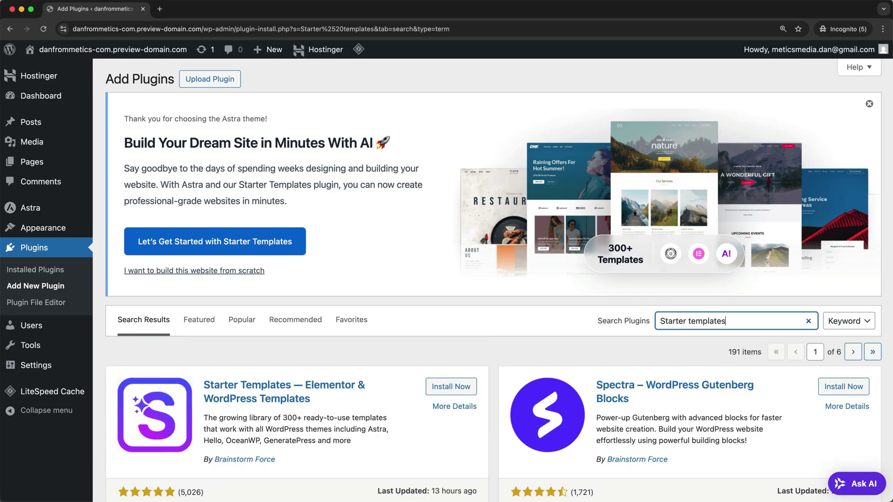
{"action": "left_click", "coordinate": [472, 392]}
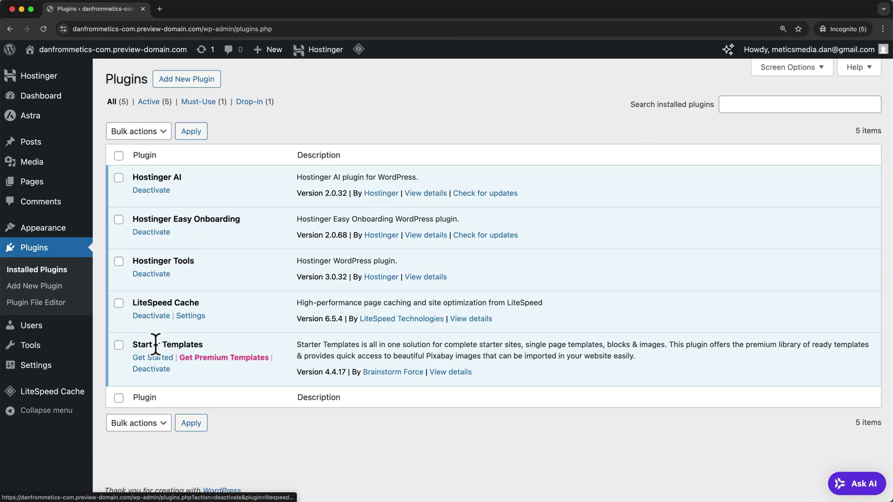
Get started with the Starter Templates plugin and return to the page builder selection to choose Elementor
{"action": "left_click", "coordinate": [149, 359]}
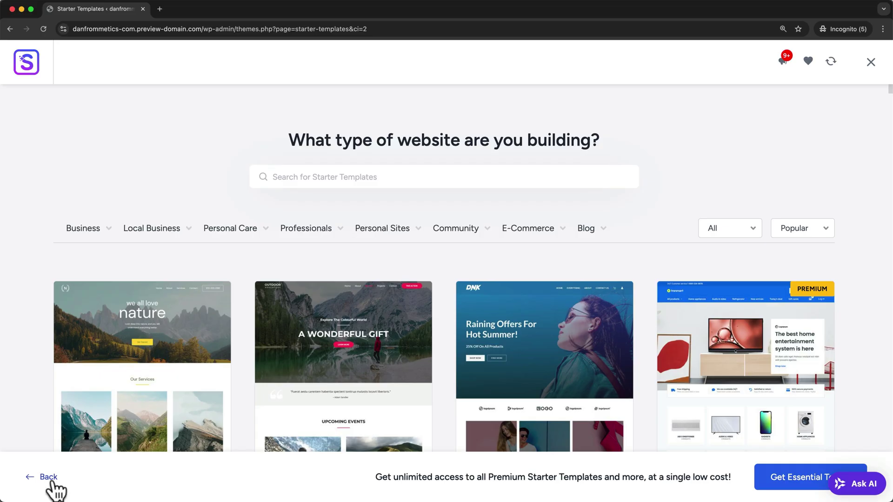
{"action": "left_click", "coordinate": [52, 480]}
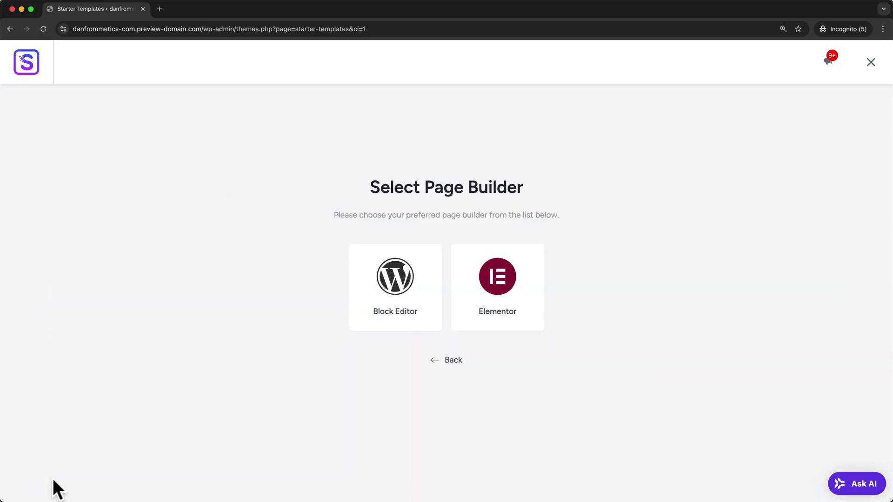
{"action": "left_click", "coordinate": [463, 328]}
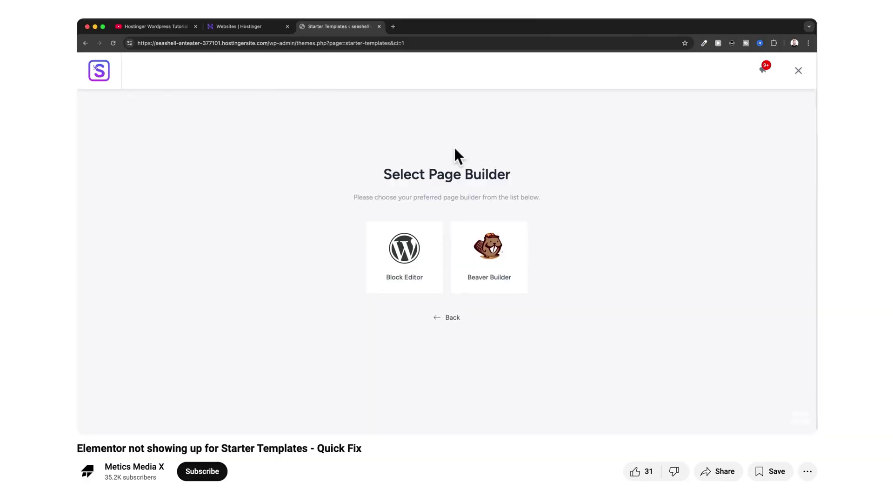
{"action": "left_click", "coordinate": [459, 317]}
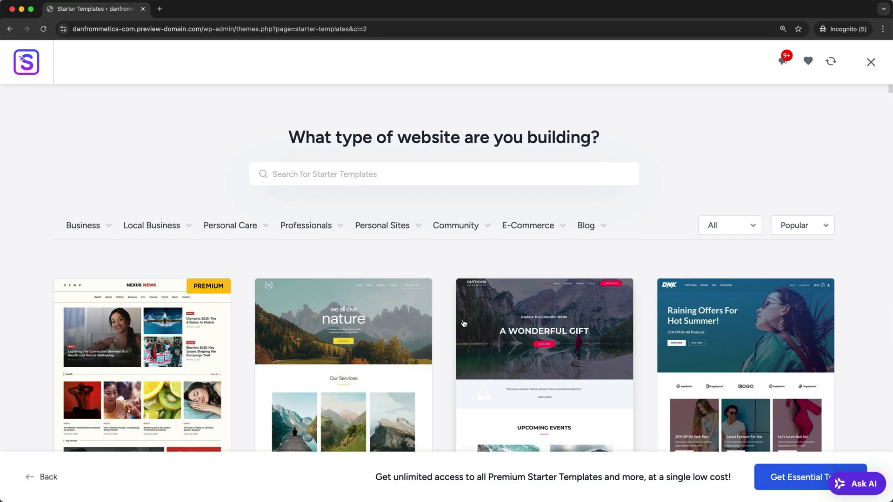
Browse the Elementor starter templates and select the Hope template
{"action": "scroll", "coordinate": [464, 324], "scroll_direction": "down", "scroll_amount": 5}
{"action": "scroll", "coordinate": [464, 323], "scroll_direction": "down", "scroll_amount": 3}
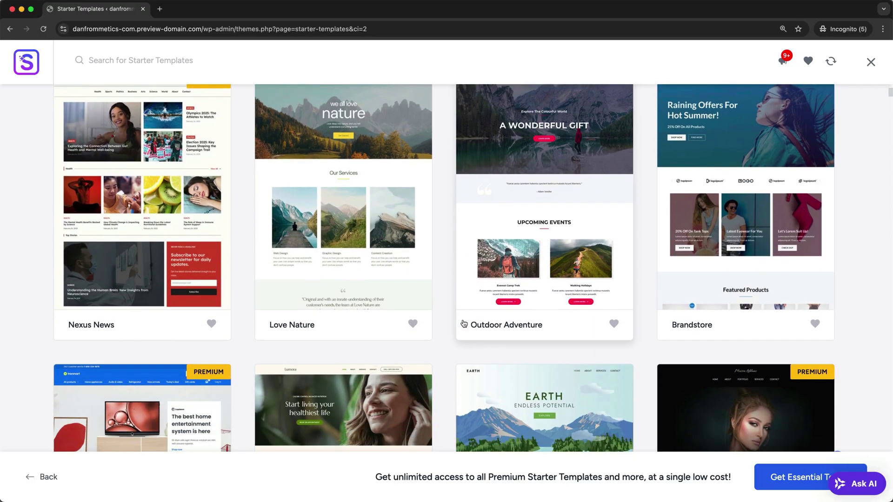
{"action": "scroll", "coordinate": [463, 324], "scroll_direction": "down", "scroll_amount": 6}
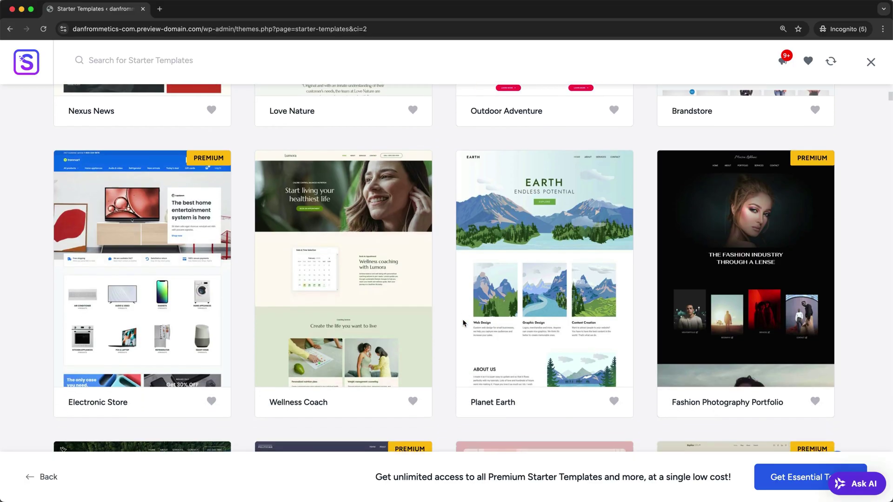
{"action": "scroll", "coordinate": [464, 324], "scroll_direction": "down", "scroll_amount": 3}
{"action": "scroll", "coordinate": [464, 324], "scroll_direction": "down", "scroll_amount": 3}
{"action": "scroll", "coordinate": [464, 324], "scroll_direction": "down", "scroll_amount": 3}
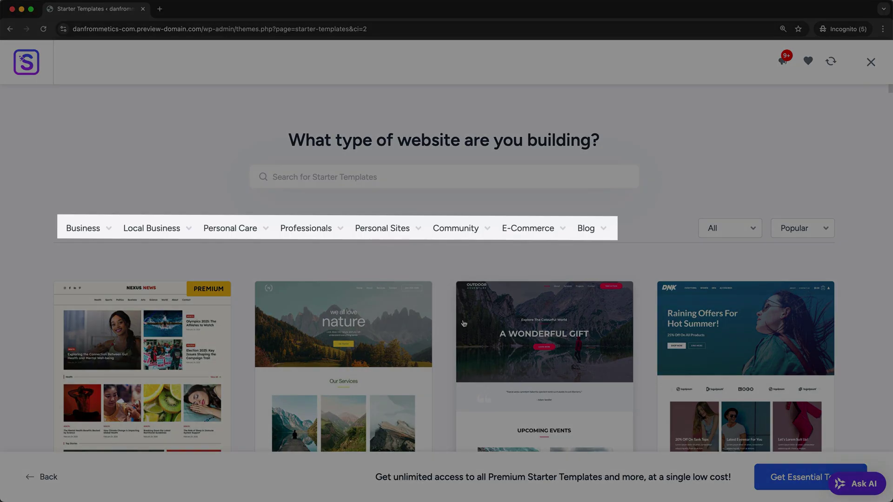
{"action": "scroll", "coordinate": [464, 323], "scroll_direction": "down", "scroll_amount": 5}
{"action": "scroll", "coordinate": [464, 323], "scroll_direction": "down", "scroll_amount": 1}
{"action": "scroll", "coordinate": [464, 323], "scroll_direction": "down", "scroll_amount": 4}
{"action": "scroll", "coordinate": [463, 323], "scroll_direction": "down", "scroll_amount": 1}
{"action": "scroll", "coordinate": [463, 324], "scroll_direction": "down", "scroll_amount": 7}
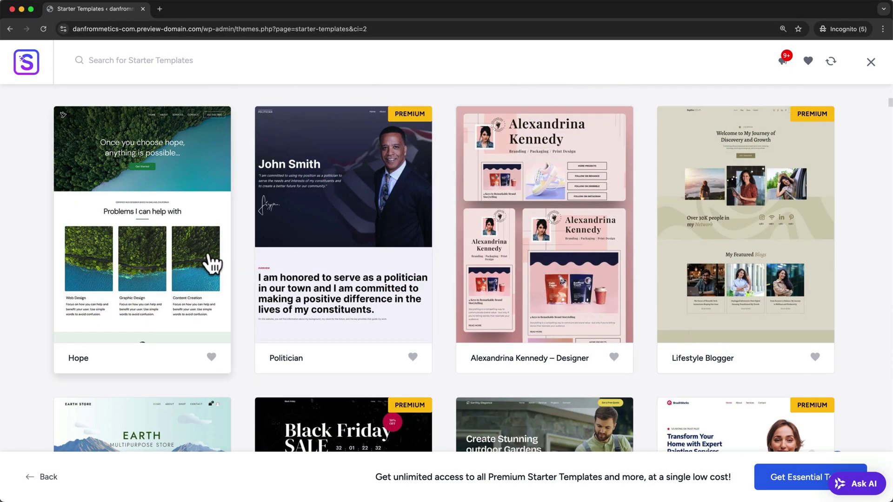
{"action": "left_click", "coordinate": [213, 263]}
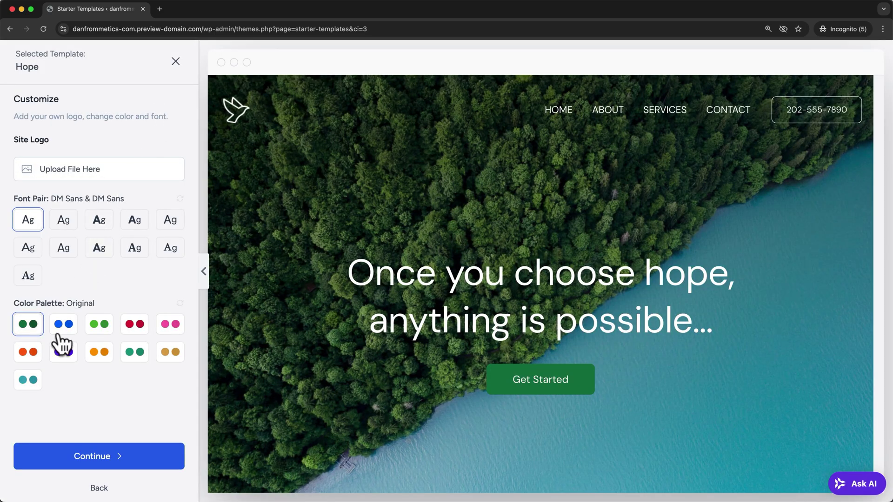
Customize the Hope template with the Outfit & DM Sans font pair and the orange Style 5 color palette, and continue to the website features
{"action": "left_click", "coordinate": [99, 248]}
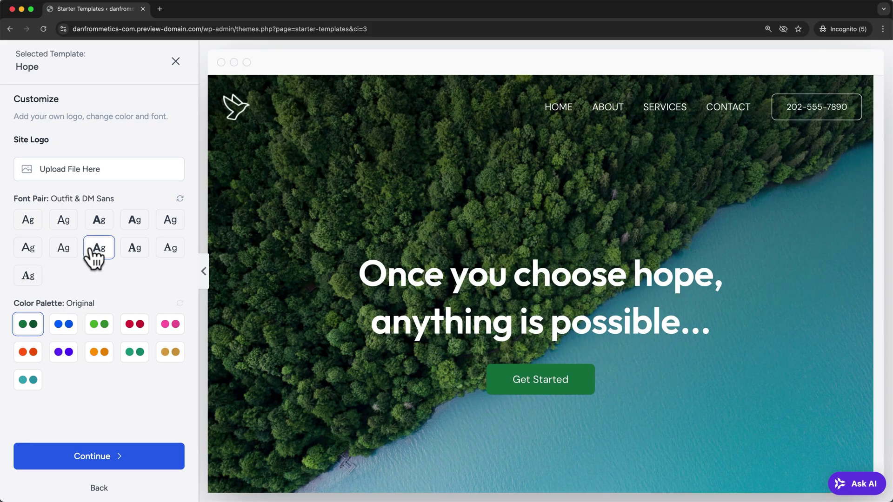
{"action": "left_click", "coordinate": [33, 352]}
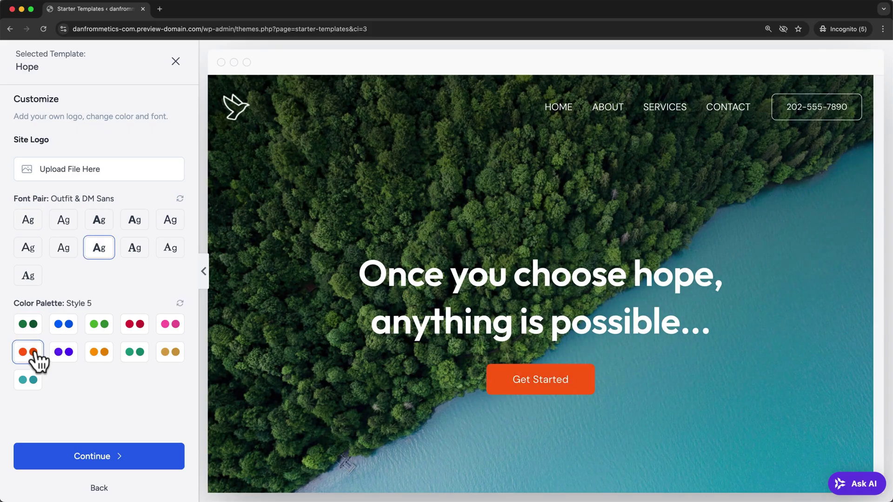
{"action": "left_click", "coordinate": [96, 451]}
{"action": "scroll", "coordinate": [370, 376], "scroll_direction": "down", "scroll_amount": 3}
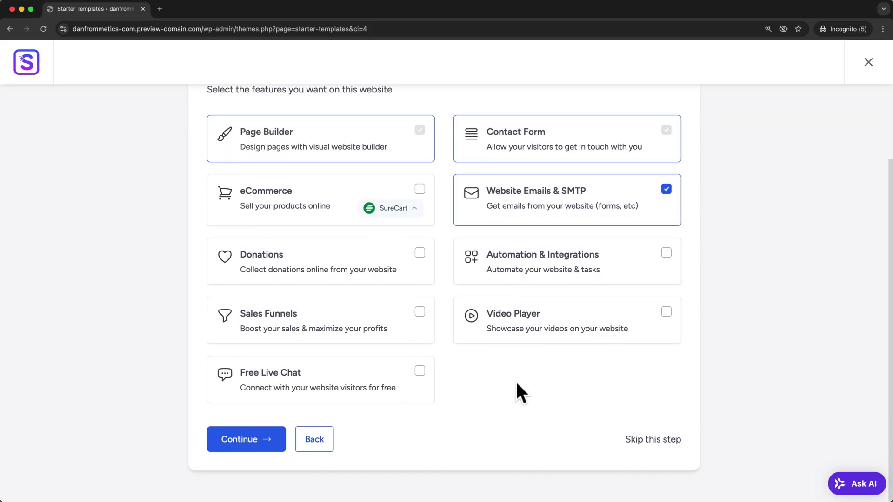
Skip the optional website features, acknowledge that site settings are overwritten, and submit to build the website
{"action": "left_click", "coordinate": [629, 421]}
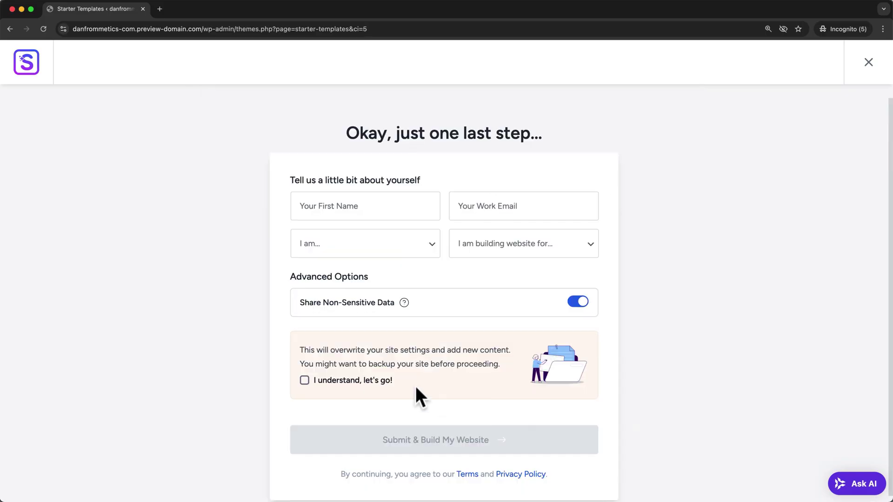
{"action": "left_click", "coordinate": [305, 380]}
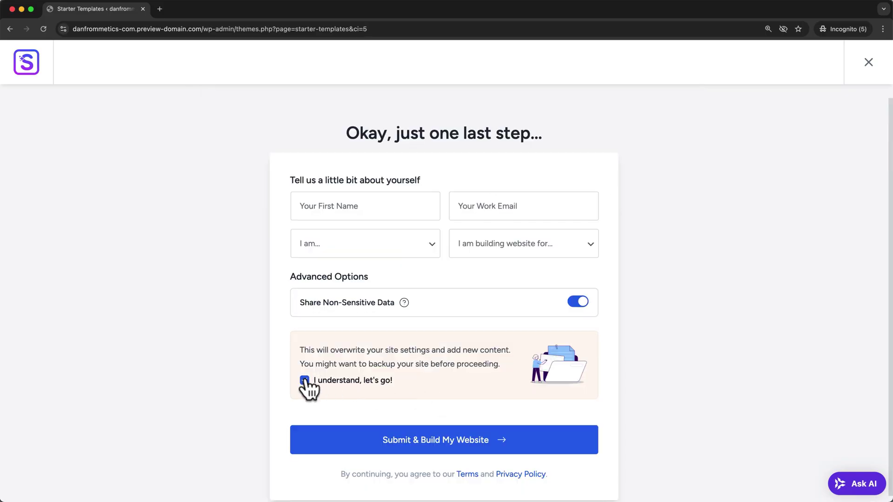
{"action": "left_click", "coordinate": [361, 437]}
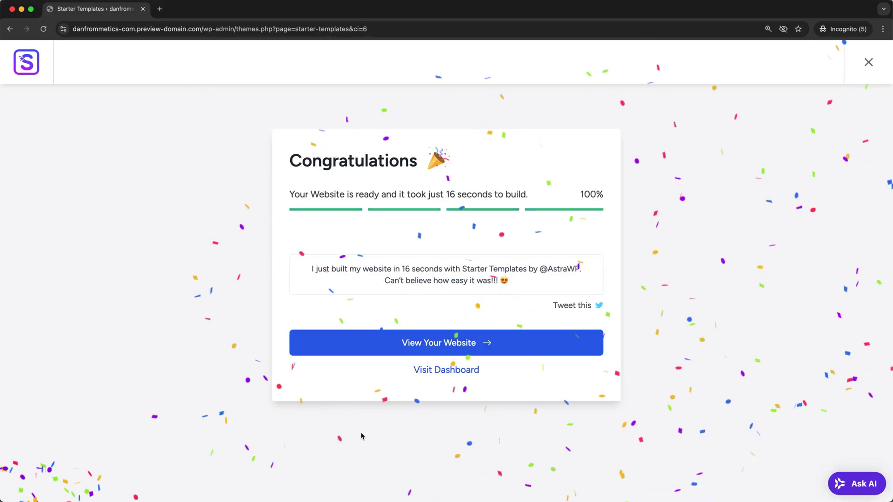
View the newly built website and open its home page for editing with Elementor
{"action": "left_click", "coordinate": [335, 343]}
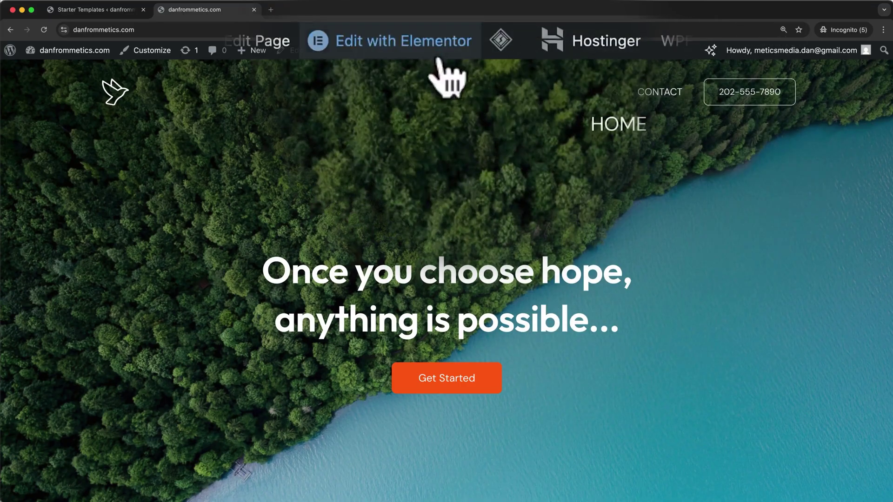
{"action": "left_click", "coordinate": [395, 53]}
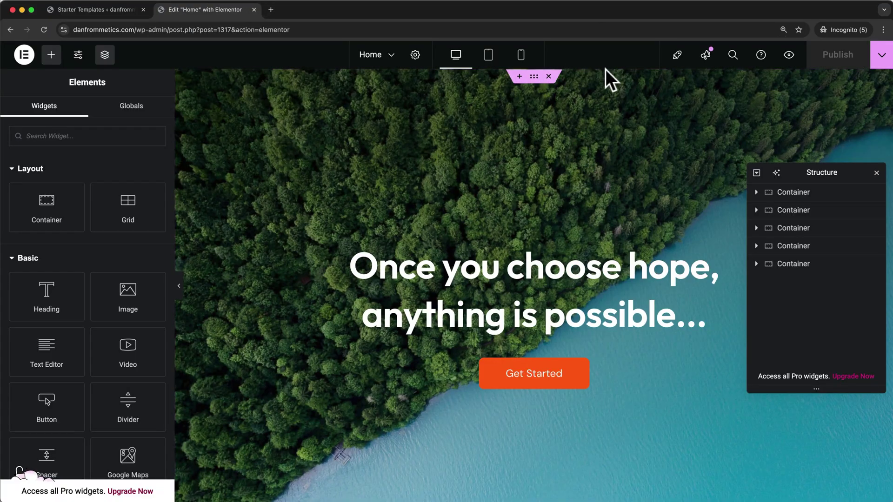
Delete the client review section from the home page and discard the empty section placeholder added above it
{"action": "scroll", "coordinate": [621, 204], "scroll_direction": "down", "scroll_amount": 10}
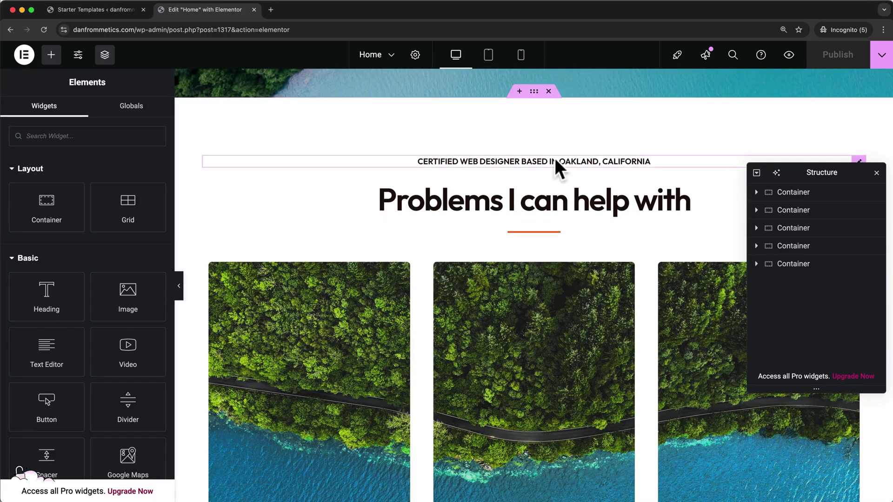
{"action": "scroll", "coordinate": [556, 166], "scroll_direction": "down", "scroll_amount": 2}
{"action": "scroll", "coordinate": [556, 168], "scroll_direction": "down", "scroll_amount": 8}
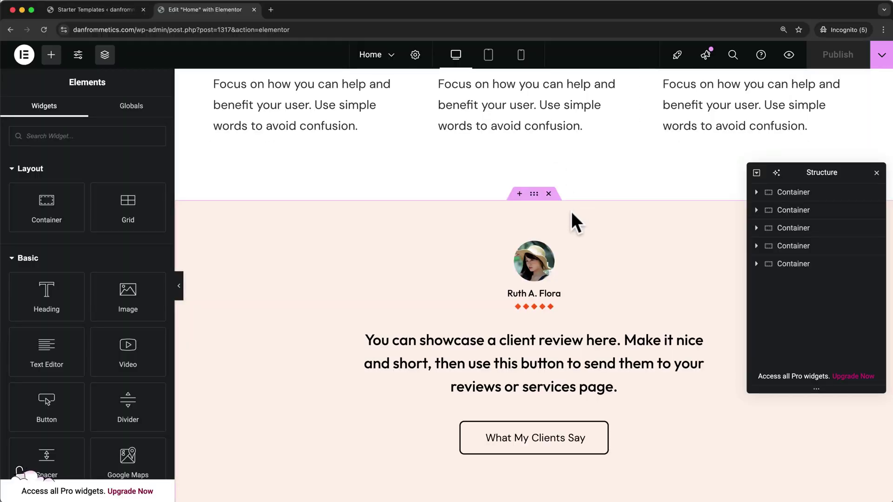
{"action": "left_click", "coordinate": [520, 194]}
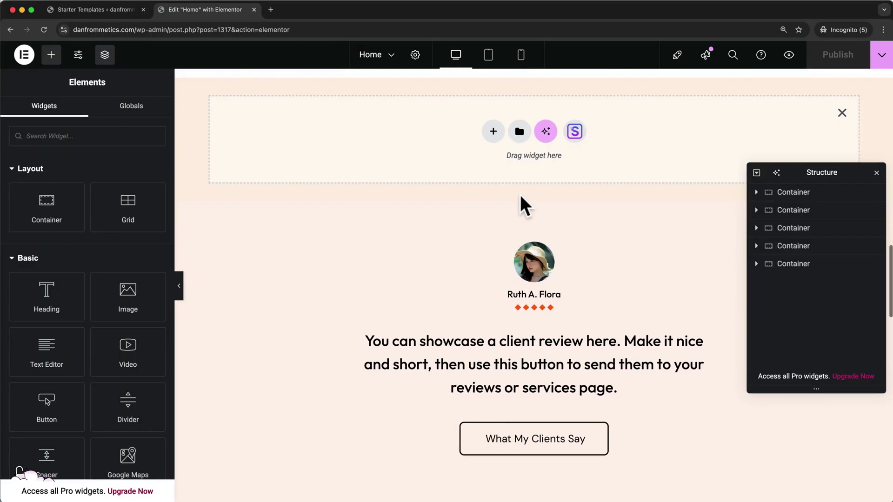
{"action": "left_click_drag", "start_coordinate": [534, 195], "coordinate": [526, 80]}
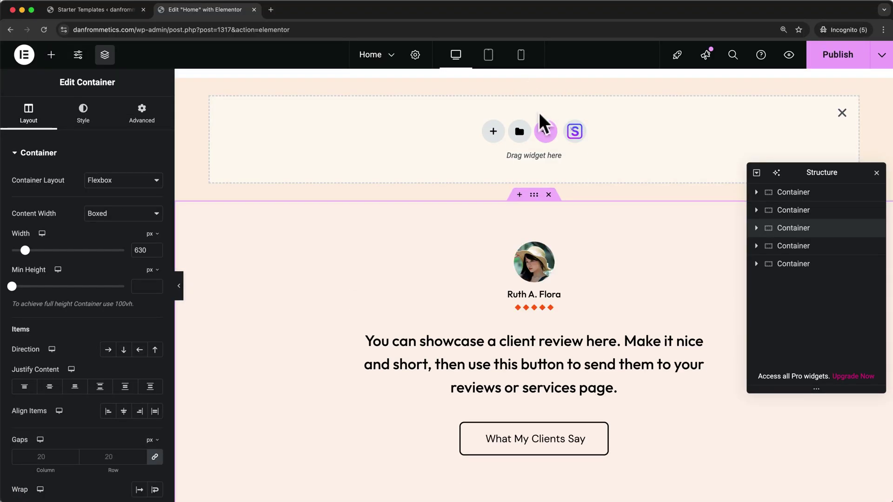
{"action": "left_click", "coordinate": [549, 195]}
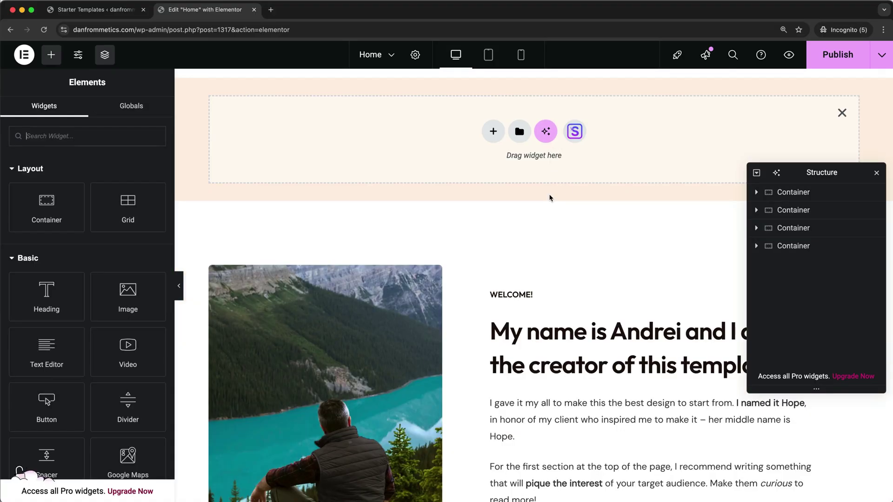
{"action": "left_click", "coordinate": [842, 113]}
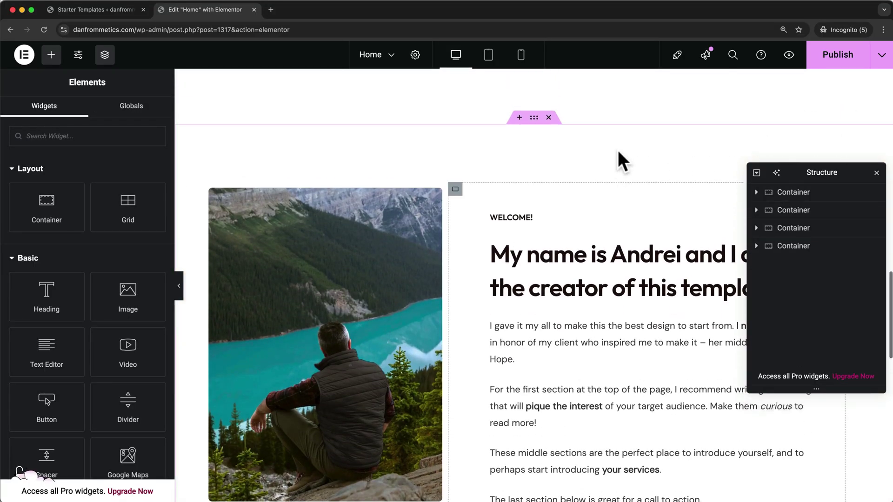
Change the hero heading on the home page to "Travel With Me"
{"action": "scroll", "coordinate": [619, 151], "scroll_direction": "up", "scroll_amount": 15}
{"action": "scroll", "coordinate": [617, 149], "scroll_direction": "up", "scroll_amount": 2}
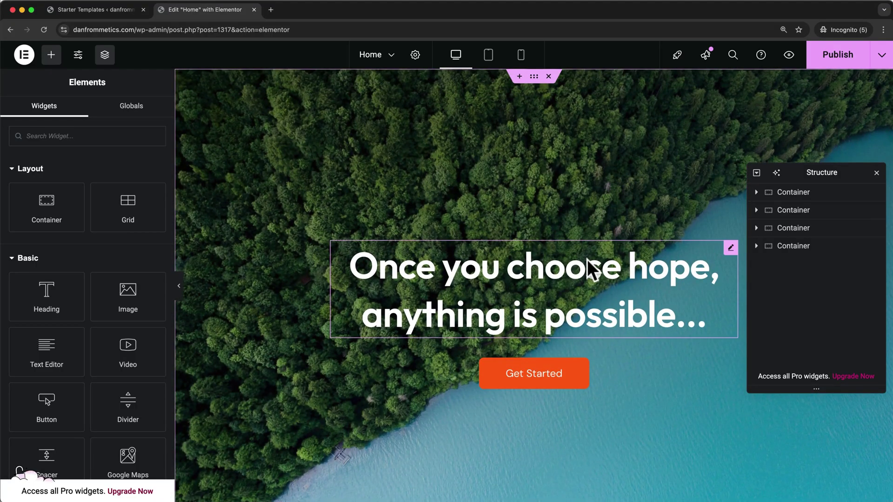
{"action": "left_click", "coordinate": [589, 269]}
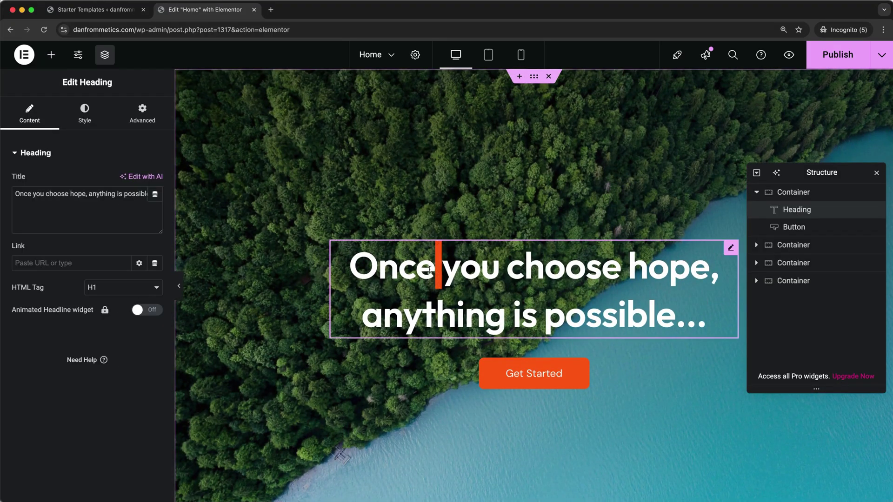
{"action": "triple_click", "coordinate": [429, 270]}
{"action": "type", "text": "Trav"}
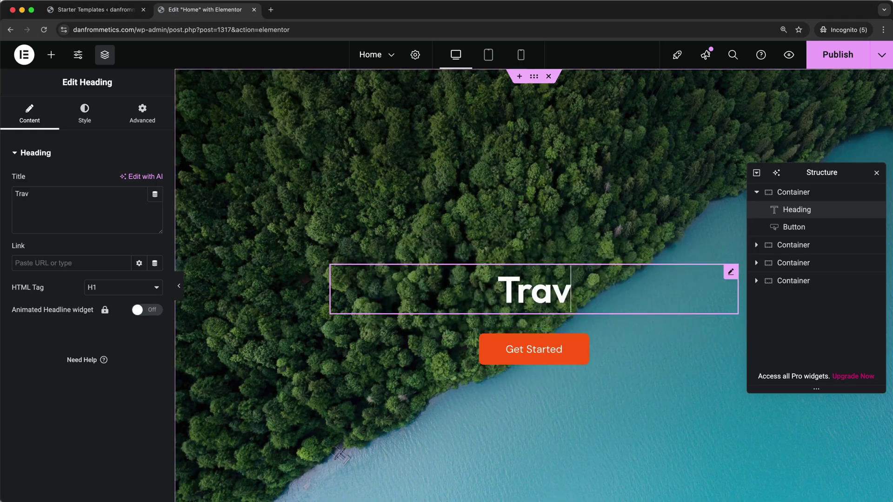
{"action": "type", "text": "el With Me"}
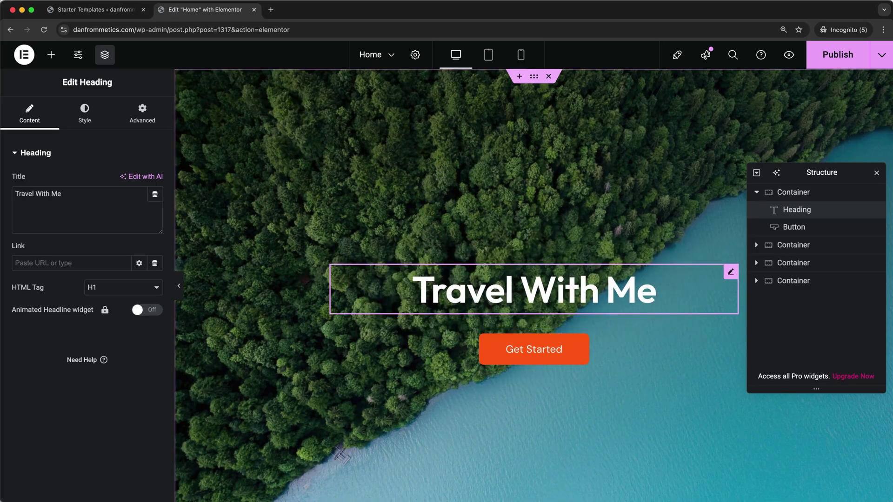
Set the hero heading's font size to 75 px and its weight to 400 (Normal)
{"action": "left_click", "coordinate": [85, 116]}
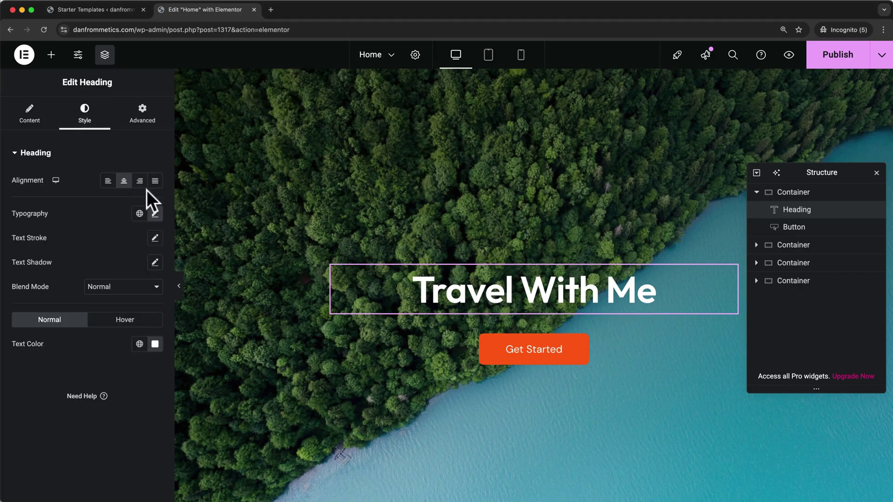
{"action": "left_click", "coordinate": [156, 215]}
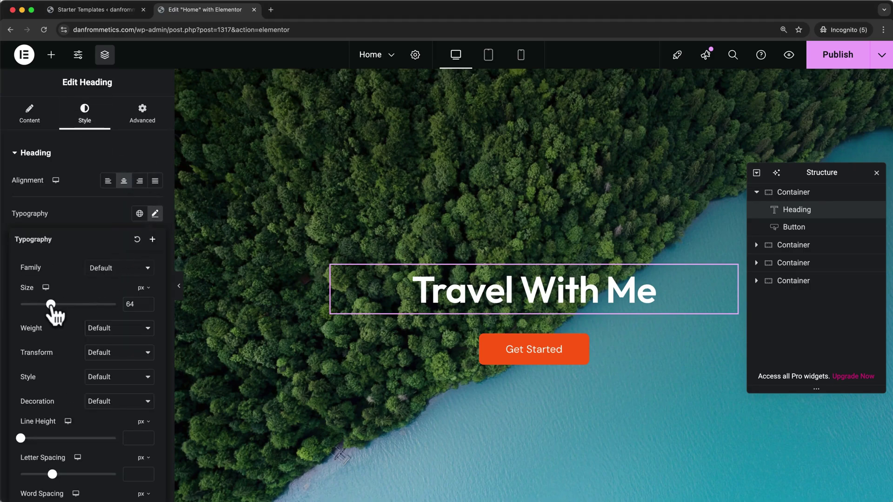
{"action": "left_click_drag", "start_coordinate": [51, 305], "coordinate": [57, 305]}
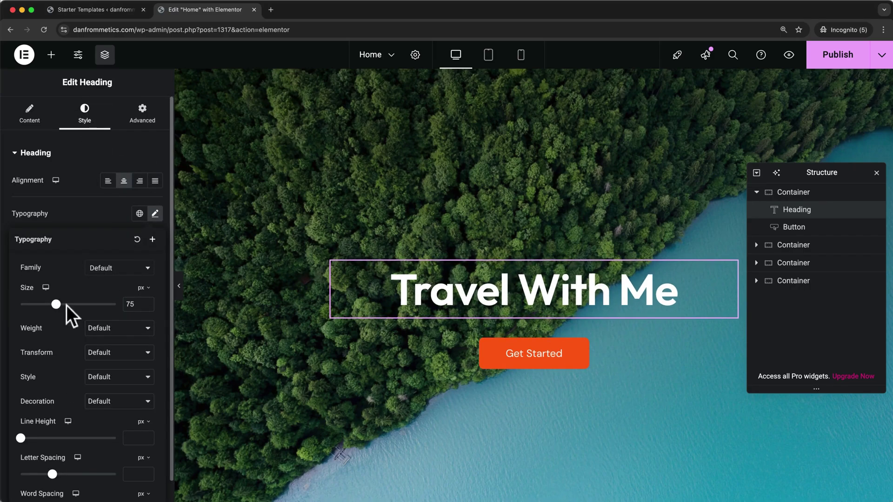
{"action": "left_click", "coordinate": [143, 329]}
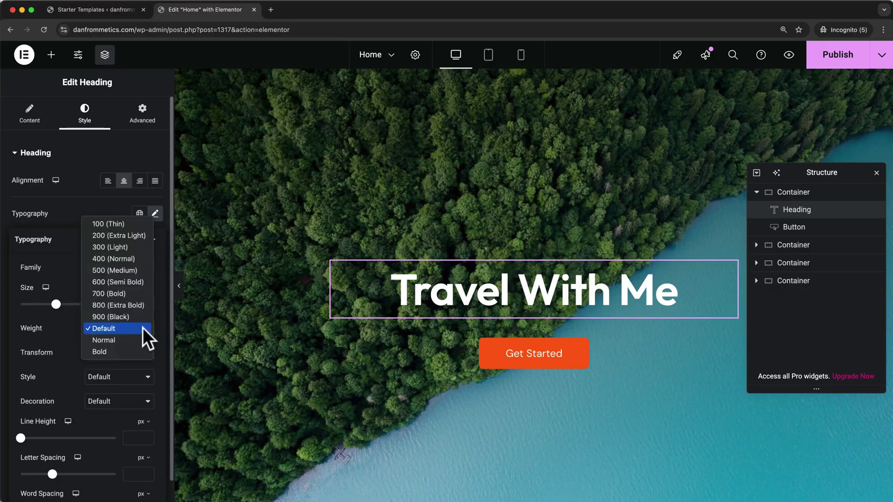
{"action": "left_click", "coordinate": [130, 259]}
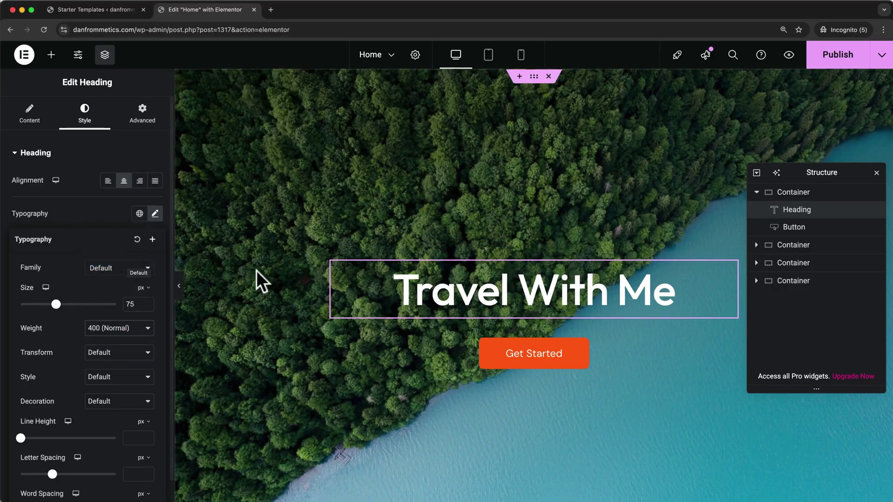
Change the hero button's text to "View Destinations" and set its font weight to Bold
{"action": "left_click", "coordinate": [483, 357]}
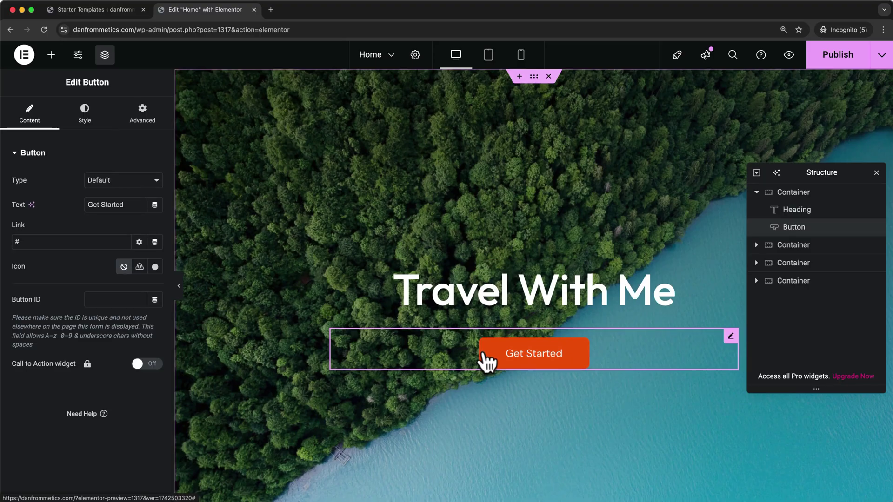
{"action": "left_click", "coordinate": [133, 205]}
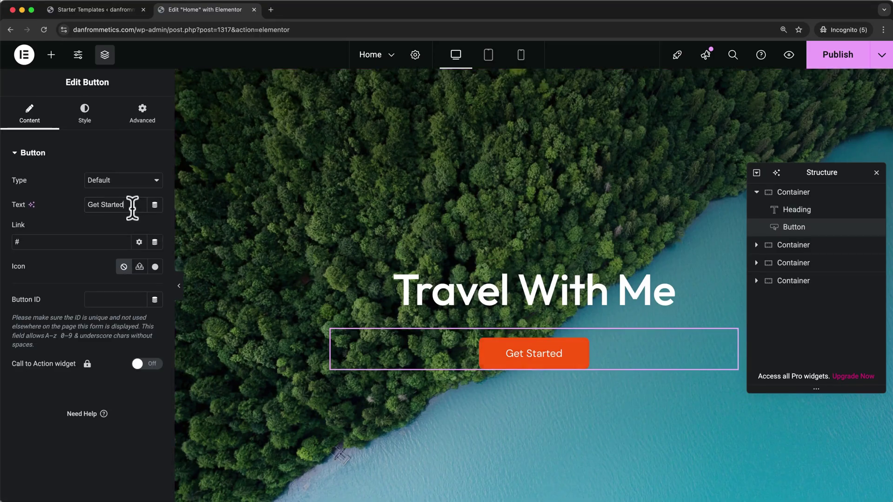
{"action": "type", "text": "View Destinations"}
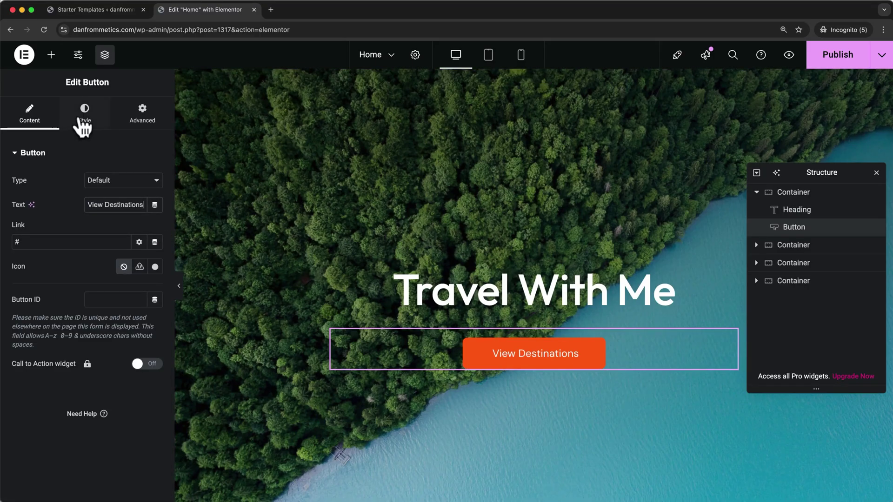
{"action": "left_click", "coordinate": [83, 116]}
{"action": "left_click", "coordinate": [155, 205]}
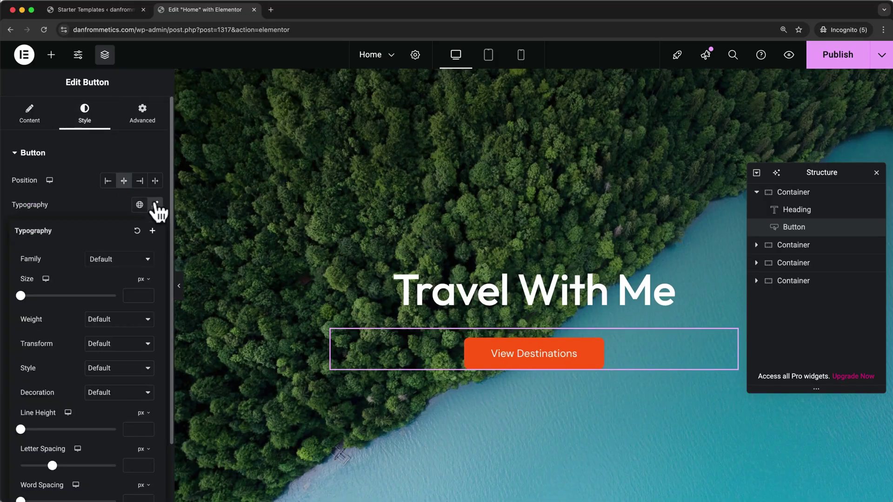
{"action": "left_click", "coordinate": [148, 322]}
{"action": "left_click", "coordinate": [128, 344]}
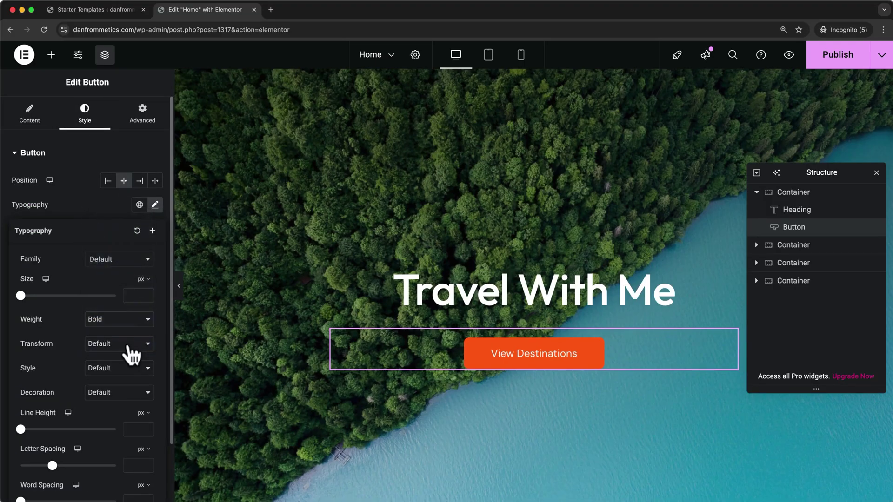
Replace the image above "Web Design" on the home page with UT.png from the media library
{"action": "scroll", "coordinate": [396, 335], "scroll_direction": "down", "scroll_amount": 8}
{"action": "scroll", "coordinate": [395, 336], "scroll_direction": "down", "scroll_amount": 3}
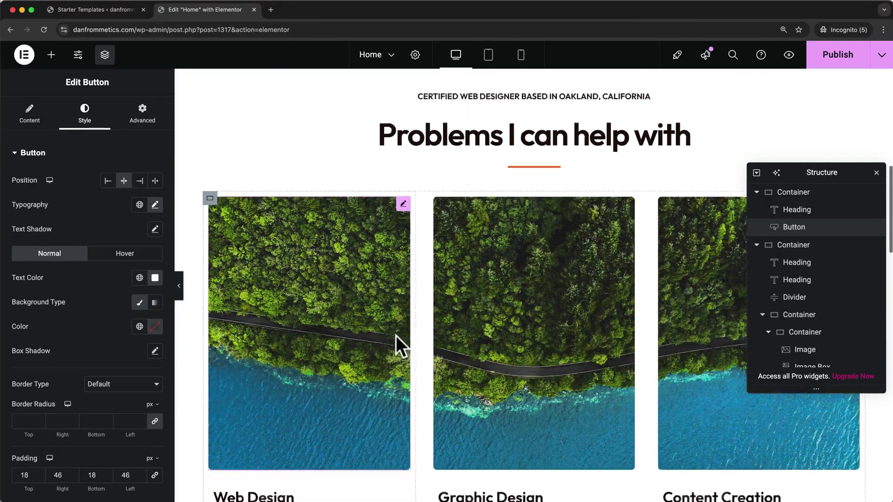
{"action": "left_click", "coordinate": [361, 327]}
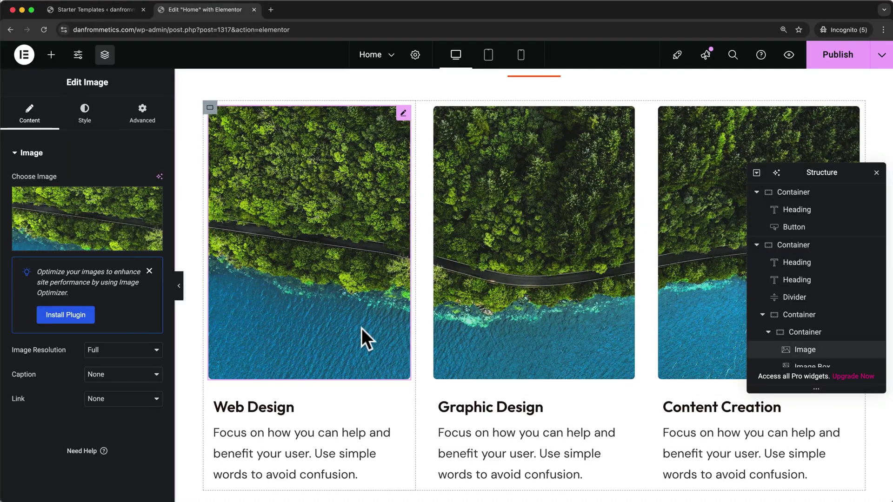
{"action": "left_click", "coordinate": [147, 223]}
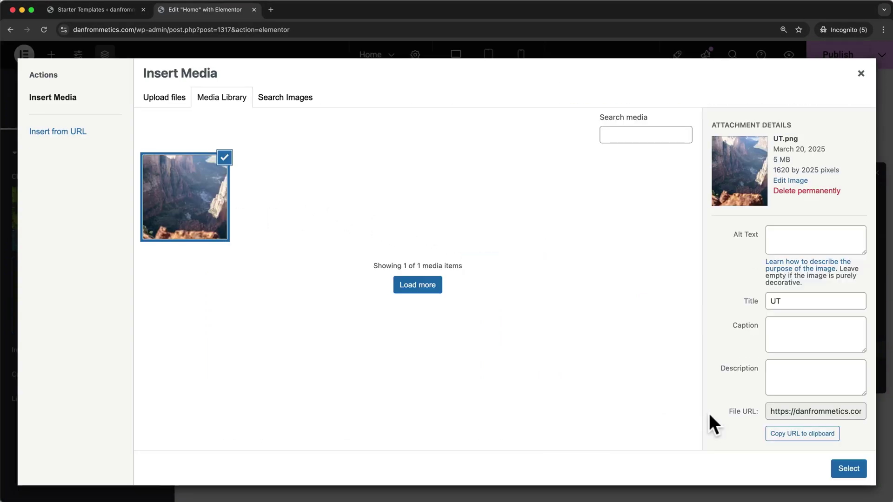
{"action": "left_click", "coordinate": [844, 471]}
Set the canyon image's height to 500 px and its object position to Center Left
{"action": "left_click", "coordinate": [83, 120]}
{"action": "left_click_drag", "start_coordinate": [119, 289], "coordinate": [147, 292]}
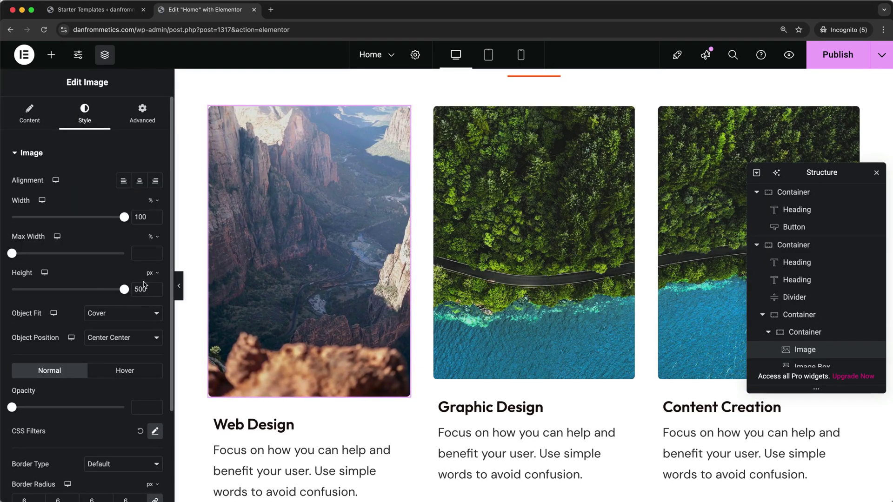
{"action": "left_click", "coordinate": [152, 334]}
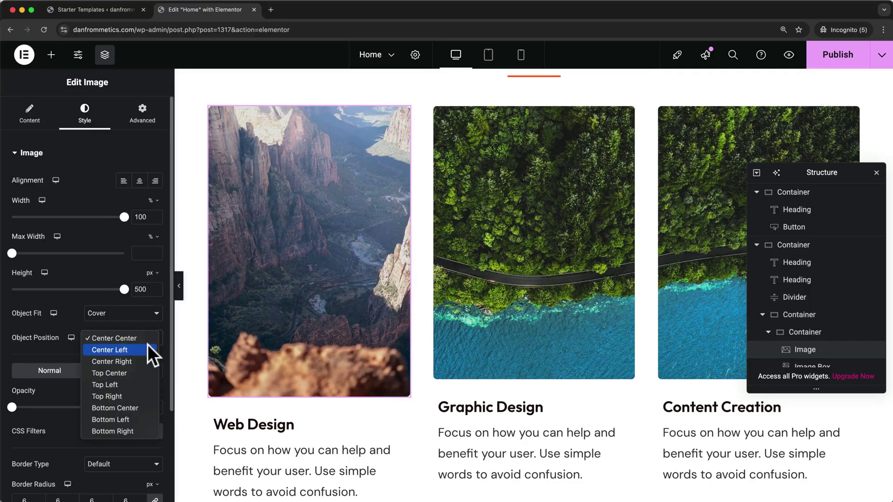
{"action": "left_click", "coordinate": [148, 350]}
Switch the editor to the Services page, saving the home page changes on leaving
{"action": "left_click", "coordinate": [390, 58]}
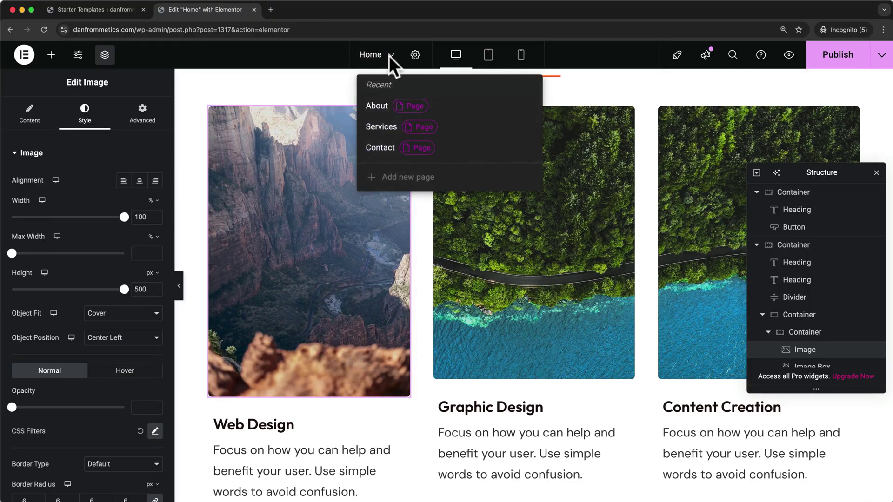
{"action": "left_click", "coordinate": [384, 133]}
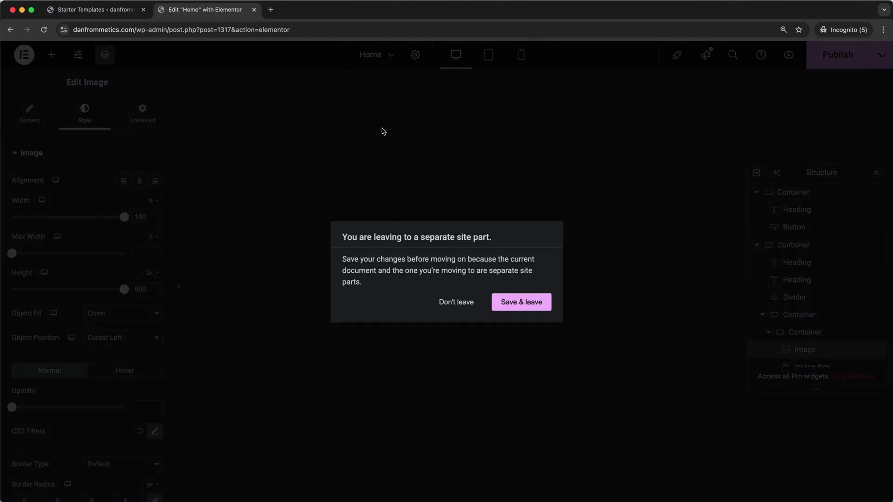
{"action": "left_click", "coordinate": [506, 303]}
Replace the Web Design image on the Services page with the beach photo and view the live home page
{"action": "scroll", "coordinate": [421, 111], "scroll_direction": "down", "scroll_amount": 5}
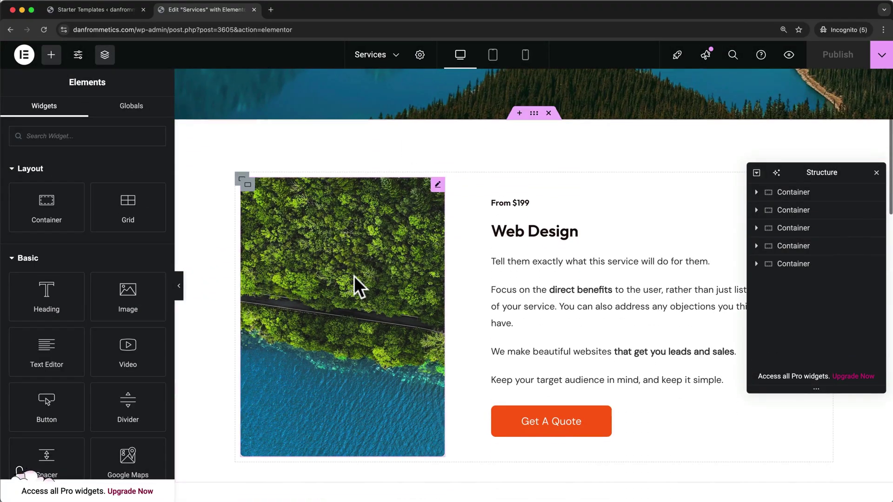
{"action": "left_click", "coordinate": [353, 276]}
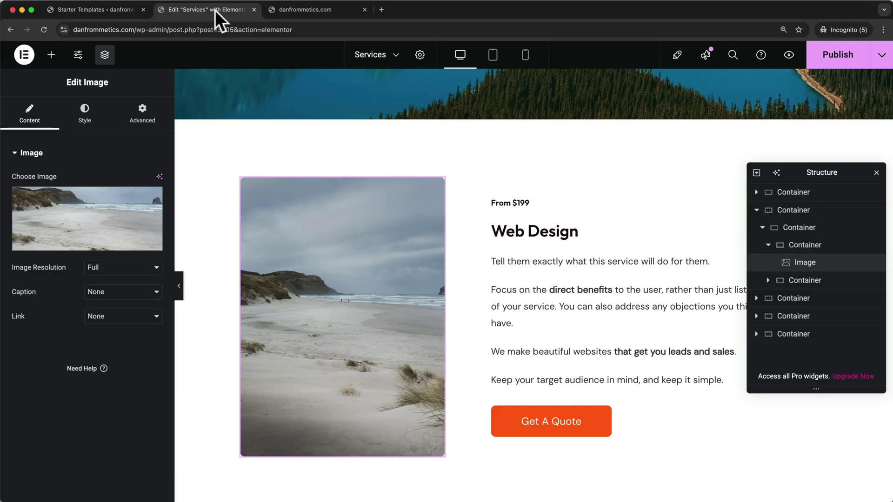
{"action": "left_click", "coordinate": [297, 12]}
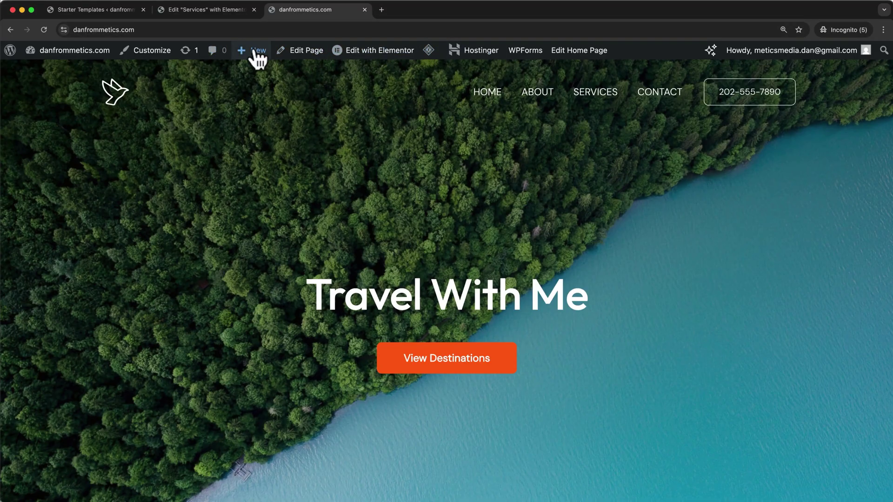
Create a new page titled "Team" and publish it
{"action": "mouse_move", "coordinate": [255, 52]}
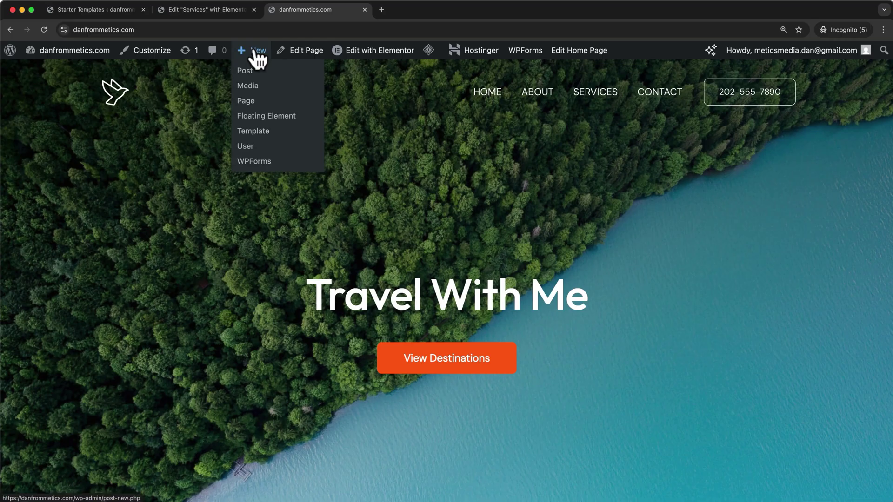
{"action": "left_click", "coordinate": [247, 101]}
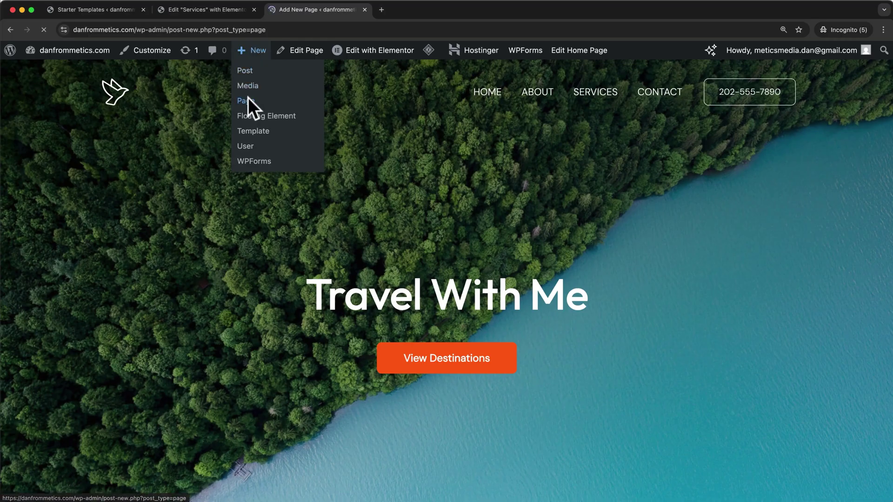
{"action": "left_click", "coordinate": [136, 134]}
{"action": "type", "text": "Team"}
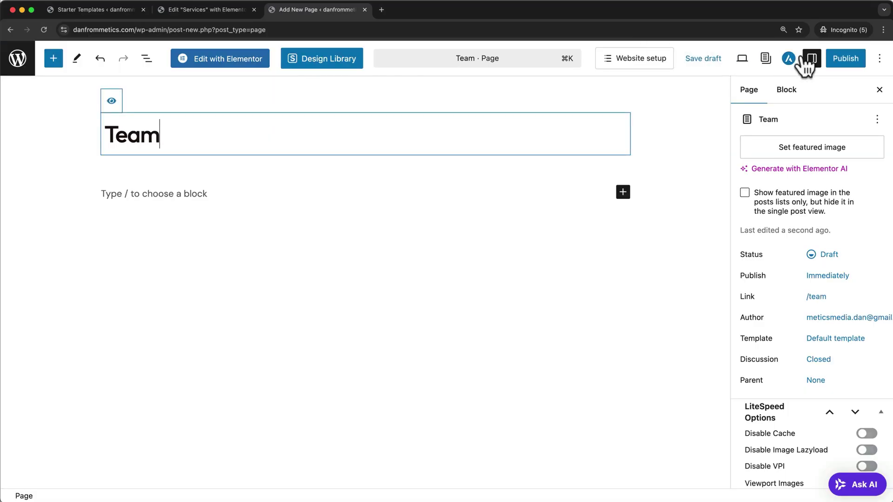
{"action": "left_click", "coordinate": [845, 65]}
{"action": "left_click", "coordinate": [845, 65]}
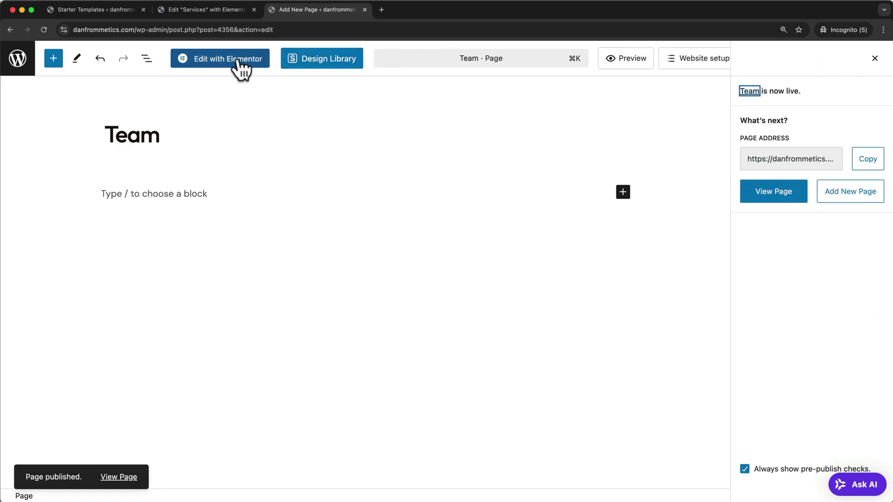
Open the Team page in Elementor and add a container holding a Heading widget with a Text Editor widget beneath it
{"action": "left_click", "coordinate": [240, 69]}
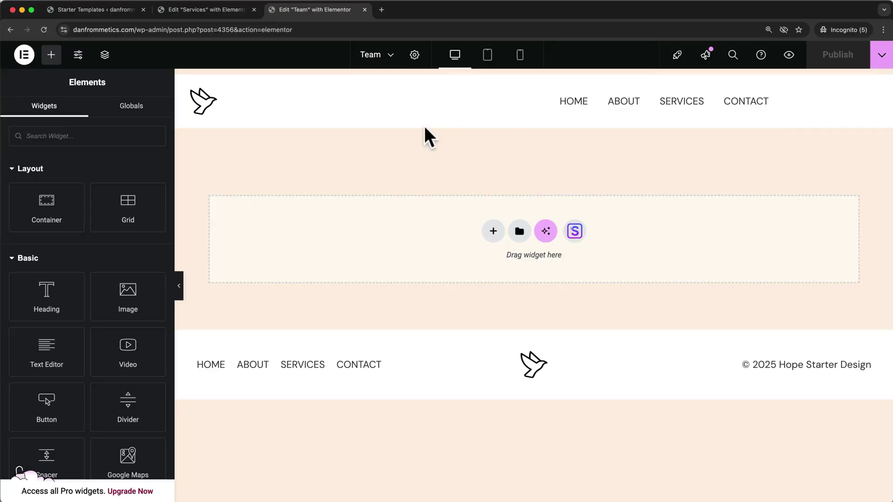
{"action": "left_click_drag", "start_coordinate": [48, 205], "coordinate": [348, 210]}
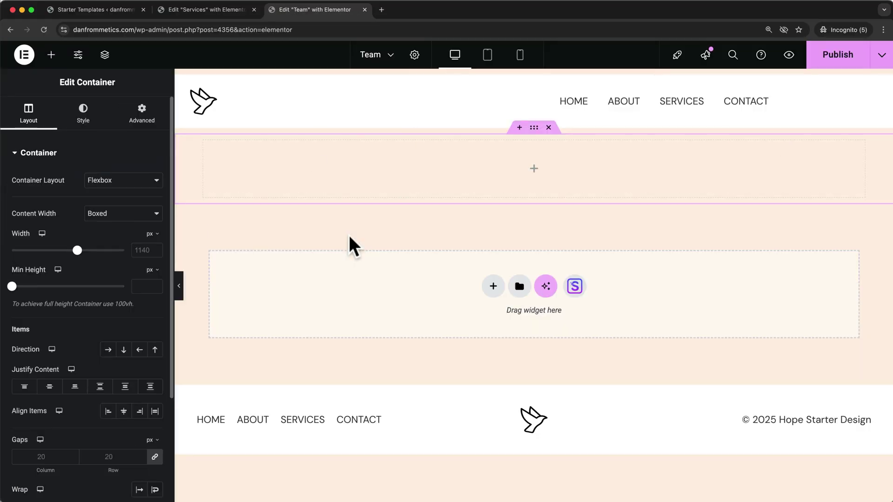
{"action": "left_click", "coordinate": [52, 58]}
{"action": "left_click_drag", "start_coordinate": [44, 303], "coordinate": [279, 160]}
{"action": "left_click", "coordinate": [51, 55]}
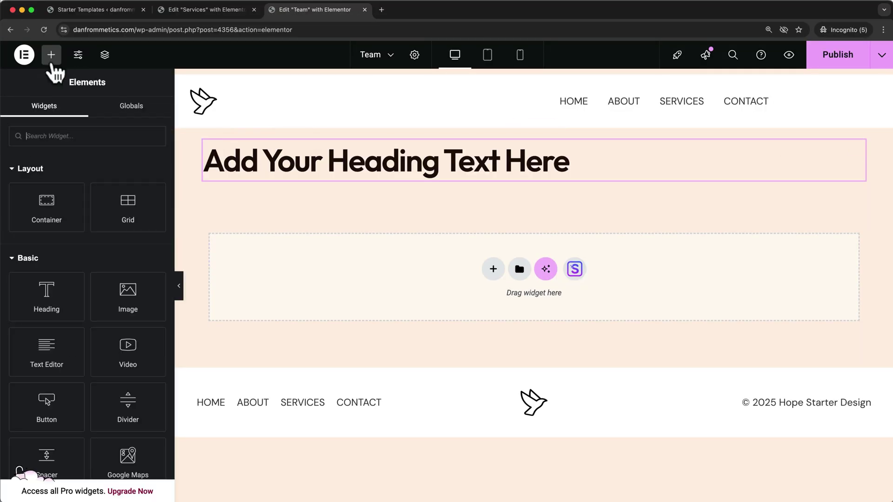
{"action": "left_click_drag", "start_coordinate": [46, 349], "coordinate": [261, 186]}
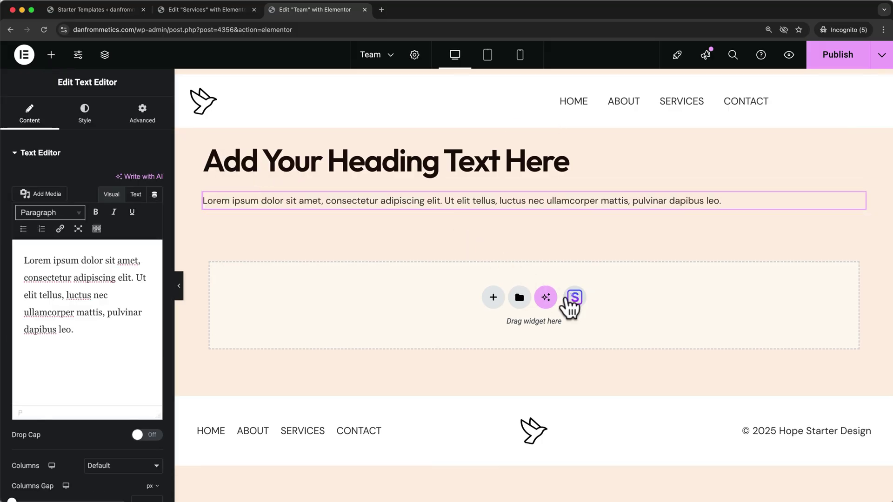
Search the Starter Templates page library for "about" and import the Planet Earth - About template below the text
{"action": "left_click", "coordinate": [574, 298]}
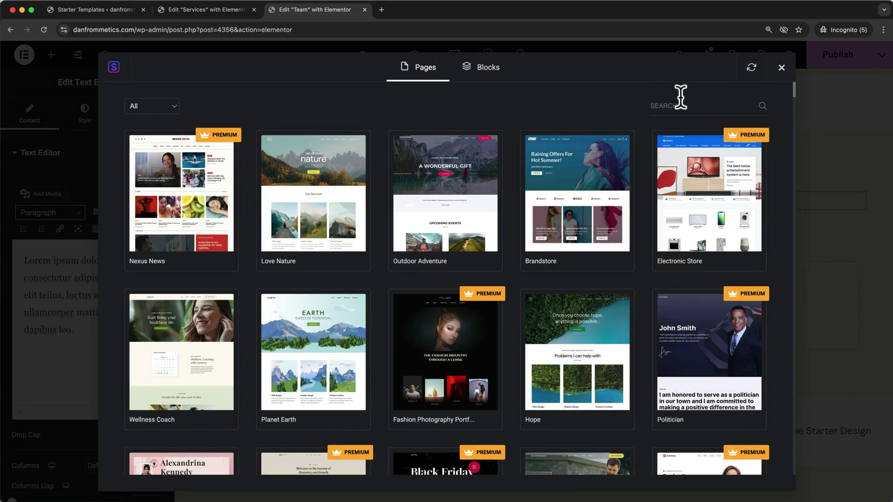
{"action": "type", "text": "about"}
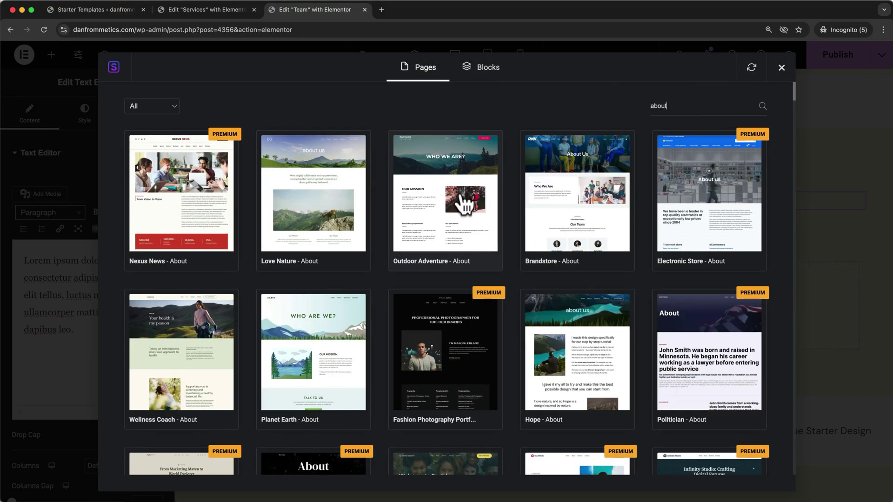
{"action": "left_click", "coordinate": [353, 333]}
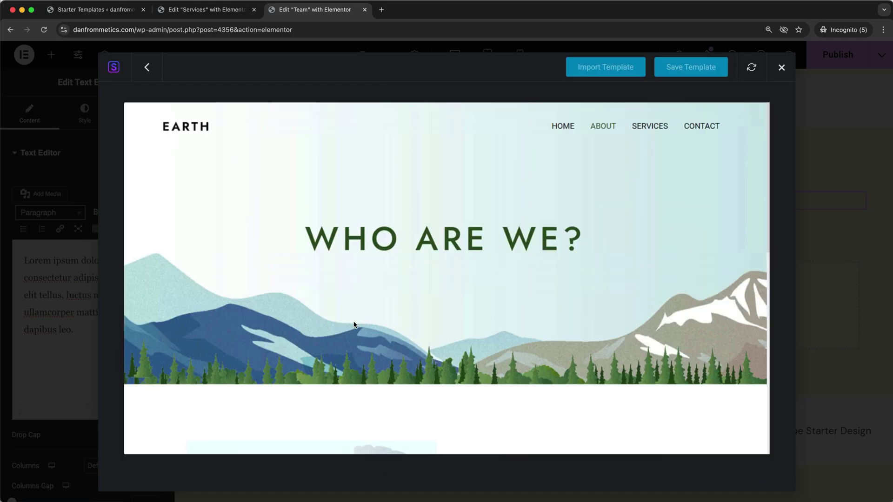
{"action": "left_click", "coordinate": [600, 66]}
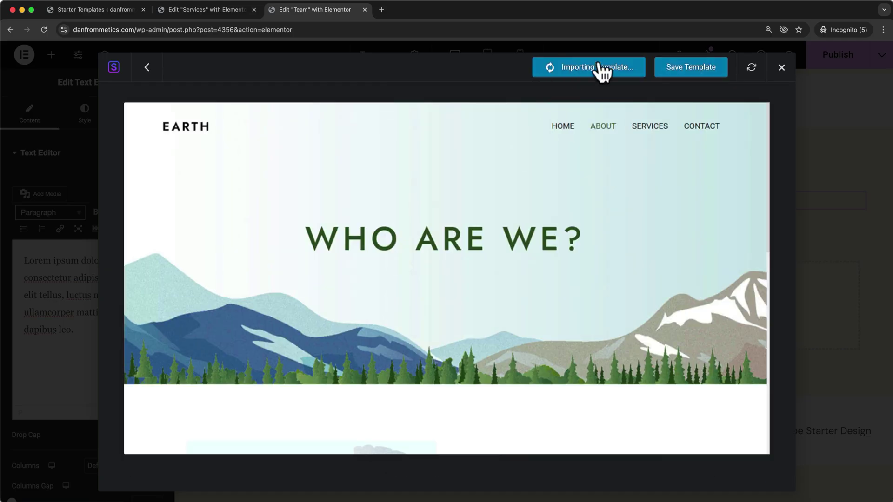
{"action": "scroll", "coordinate": [588, 254], "scroll_direction": "down", "scroll_amount": 10}
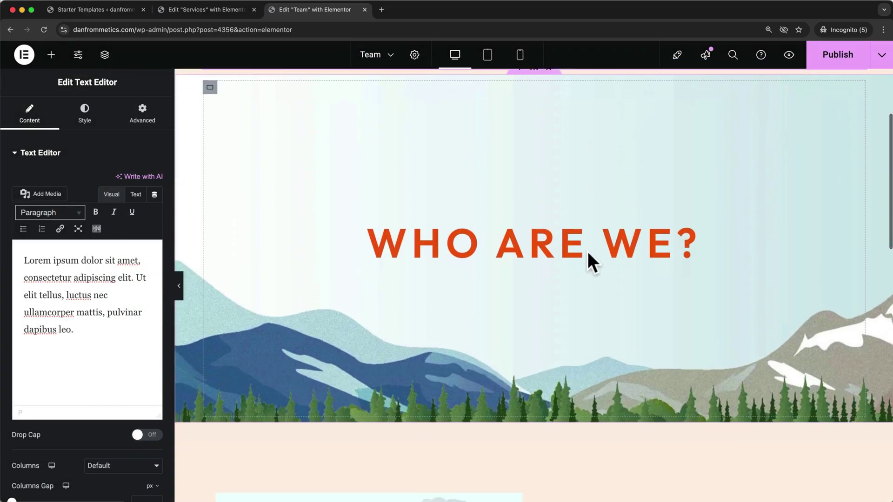
Publish the Elementor changes to the Team page and look through its preview
{"action": "scroll", "coordinate": [587, 251], "scroll_direction": "up", "scroll_amount": 15}
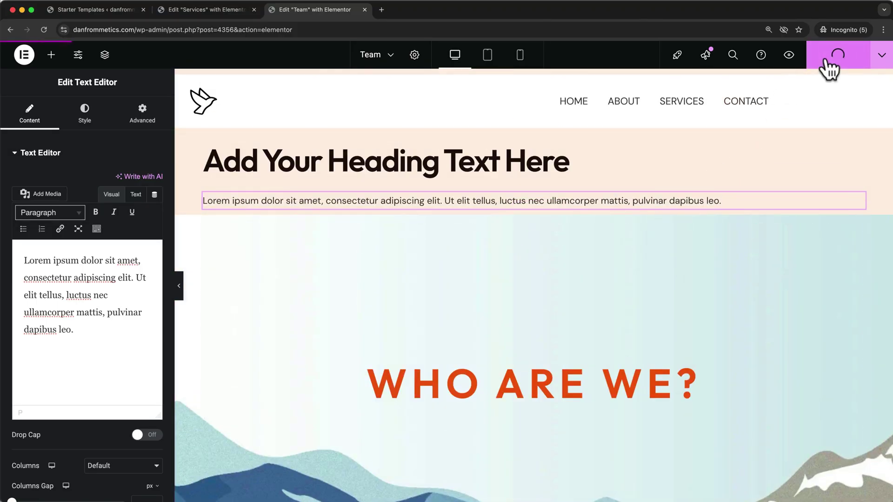
{"action": "left_click", "coordinate": [788, 55]}
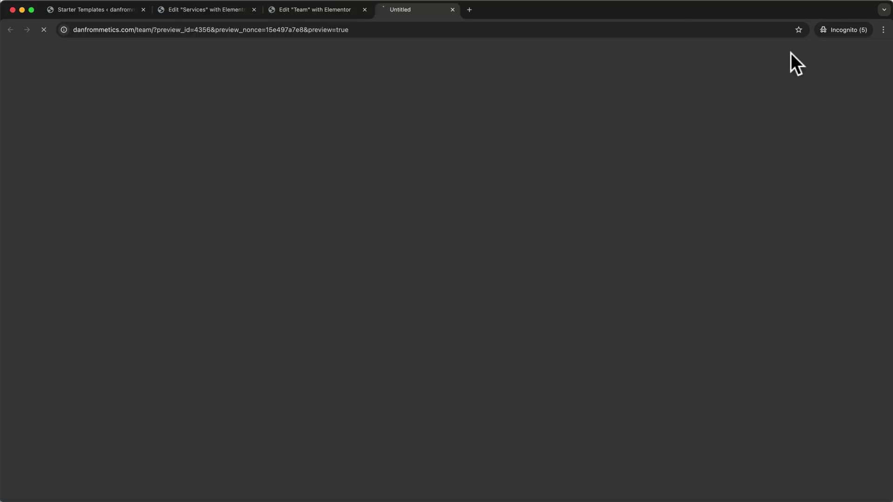
{"action": "scroll", "coordinate": [746, 225], "scroll_direction": "down", "scroll_amount": 4}
{"action": "scroll", "coordinate": [747, 225], "scroll_direction": "down", "scroll_amount": 3}
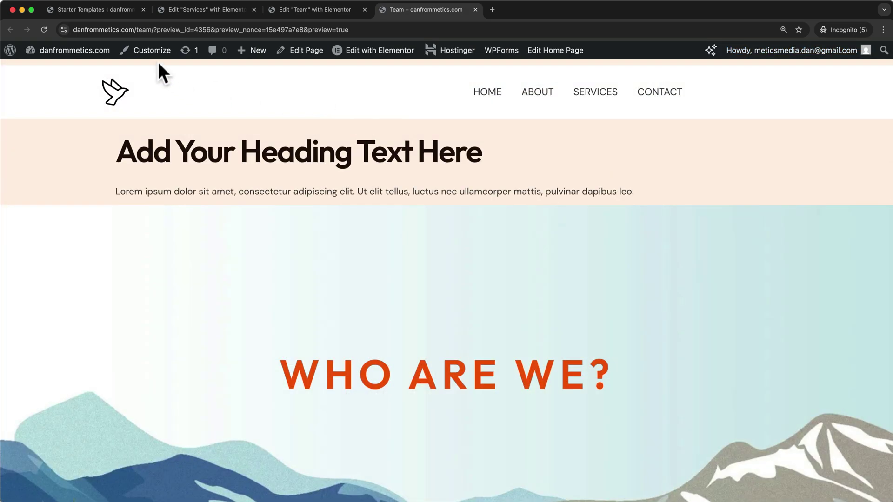
Add the Team page to the Main Menu in the site customizer, publish the change and return to the page
{"action": "left_click", "coordinate": [150, 50]}
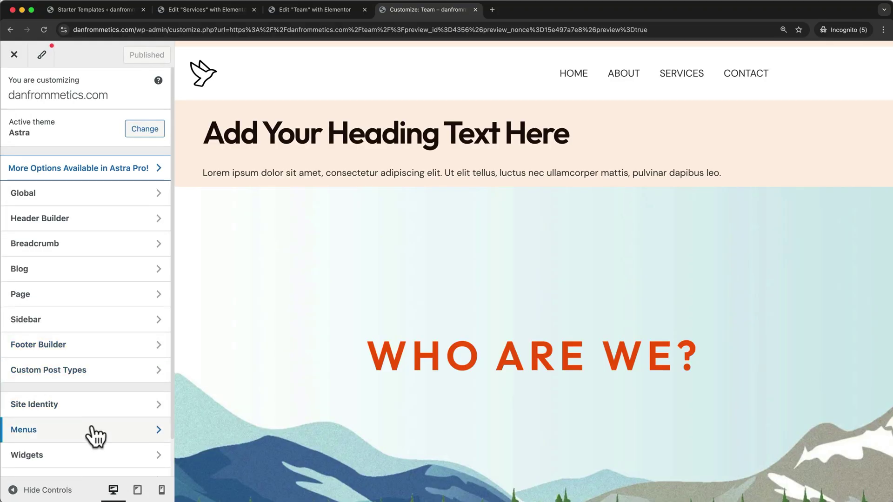
{"action": "left_click", "coordinate": [91, 426]}
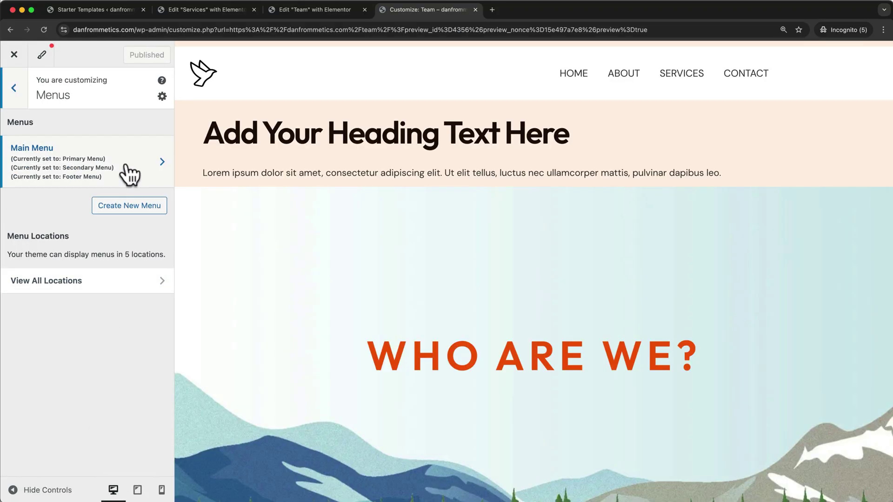
{"action": "left_click", "coordinate": [124, 166]}
{"action": "left_click", "coordinate": [120, 291]}
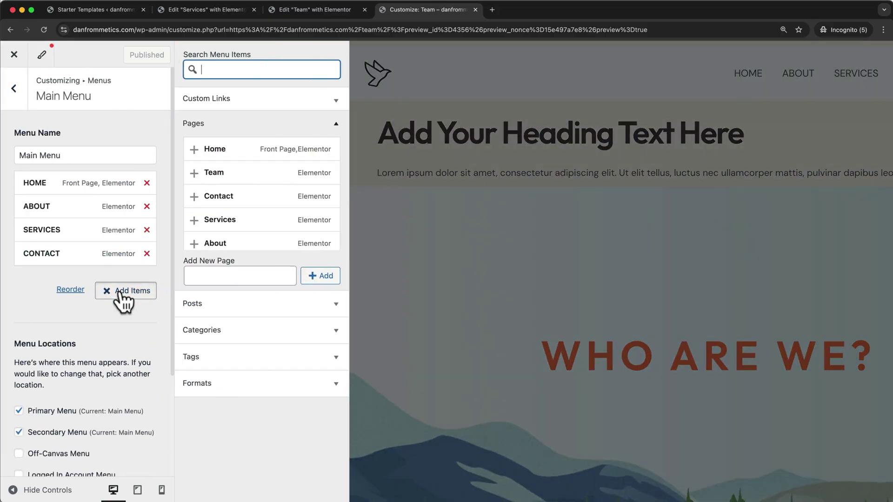
{"action": "left_click", "coordinate": [235, 179]}
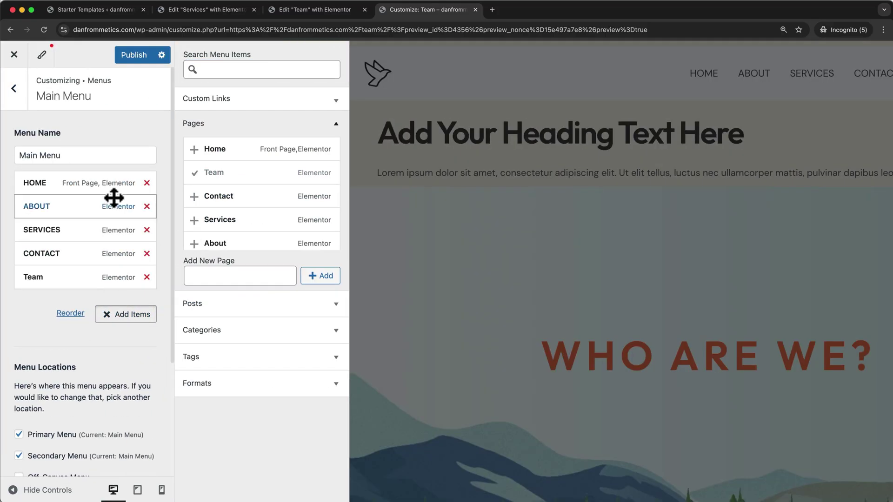
{"action": "left_click", "coordinate": [139, 57]}
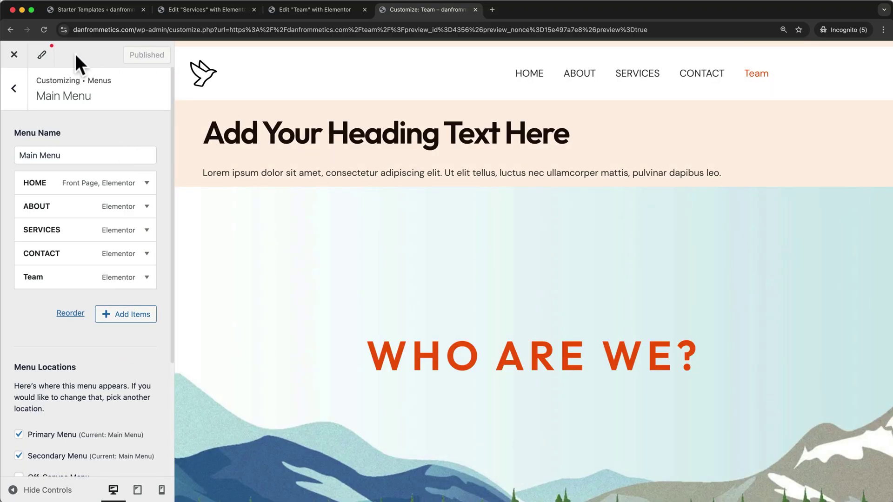
{"action": "left_click", "coordinate": [16, 64]}
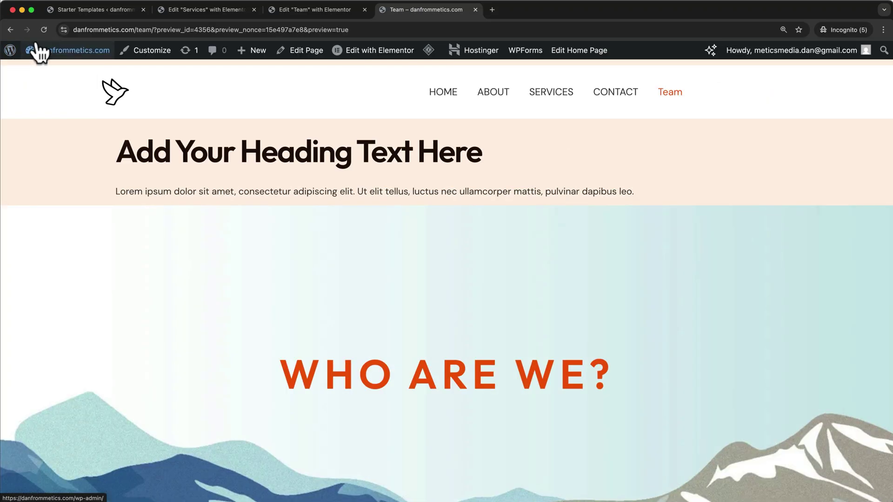
Change the transparent header logo to favicon.png from the media library, publish it and view the live home page
{"action": "left_click", "coordinate": [138, 54]}
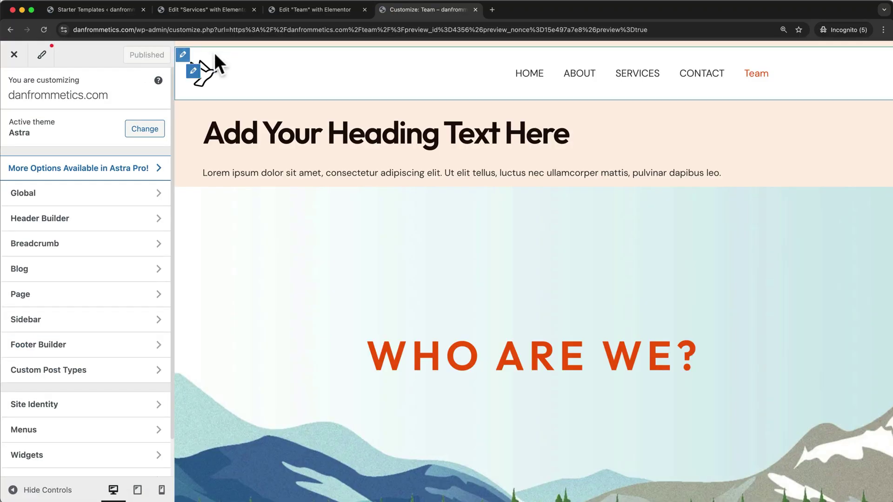
{"action": "left_click", "coordinate": [183, 55]}
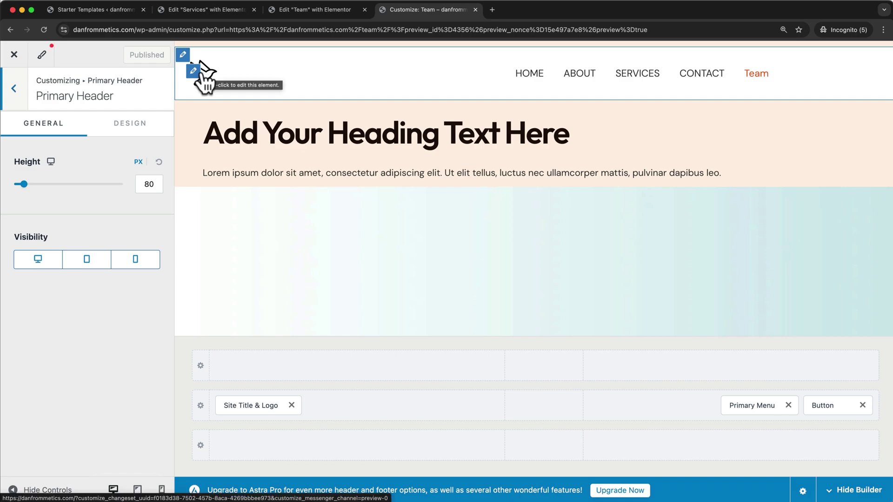
{"action": "left_click", "coordinate": [199, 75]}
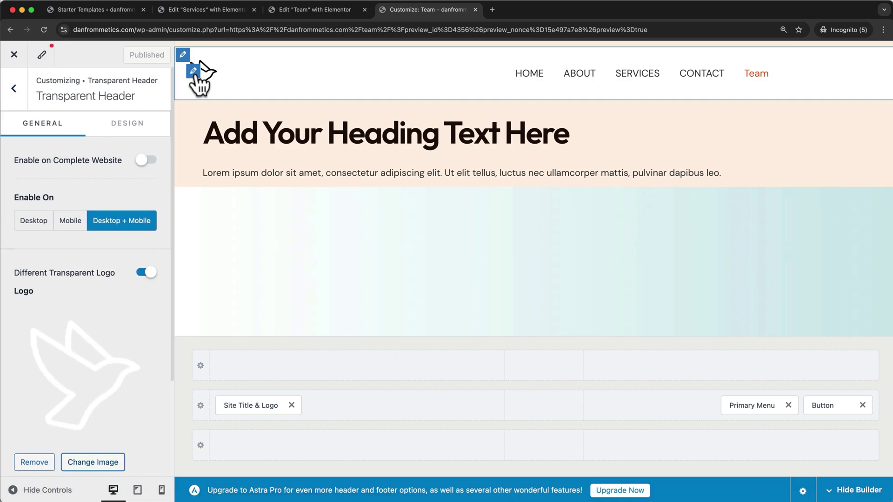
{"action": "left_click", "coordinate": [93, 461]}
{"action": "left_click", "coordinate": [630, 295]}
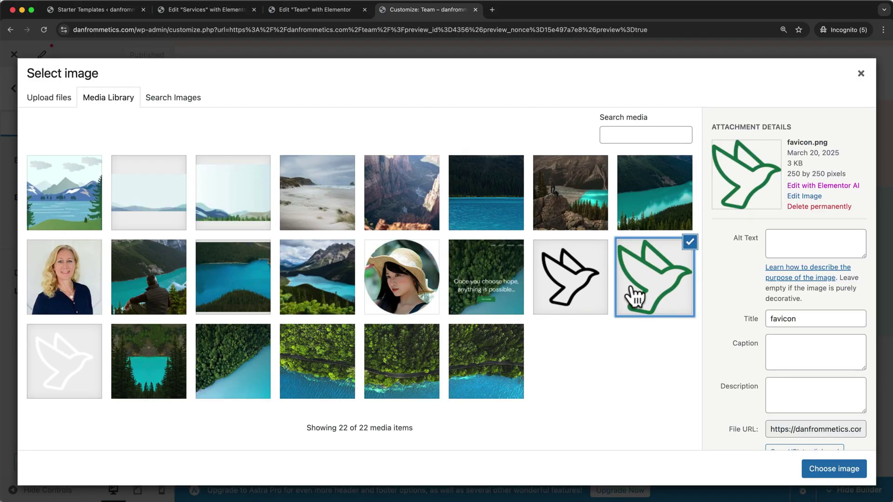
{"action": "left_click", "coordinate": [818, 469]}
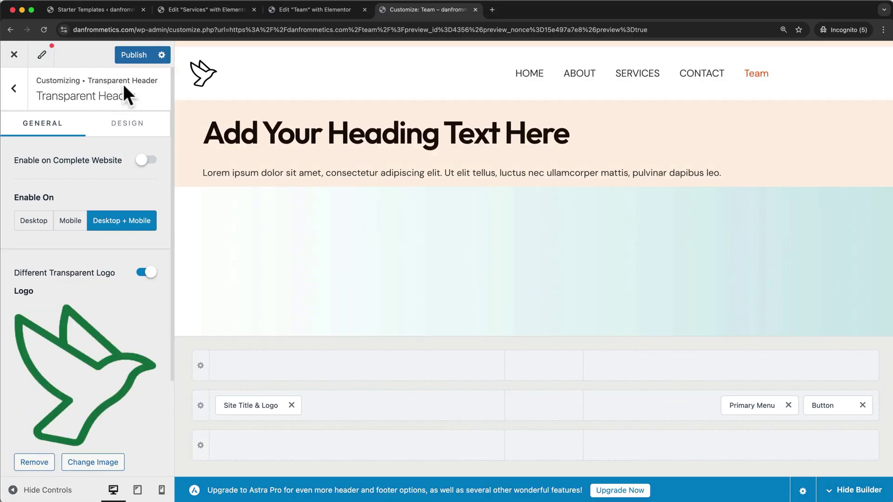
{"action": "left_click", "coordinate": [135, 56]}
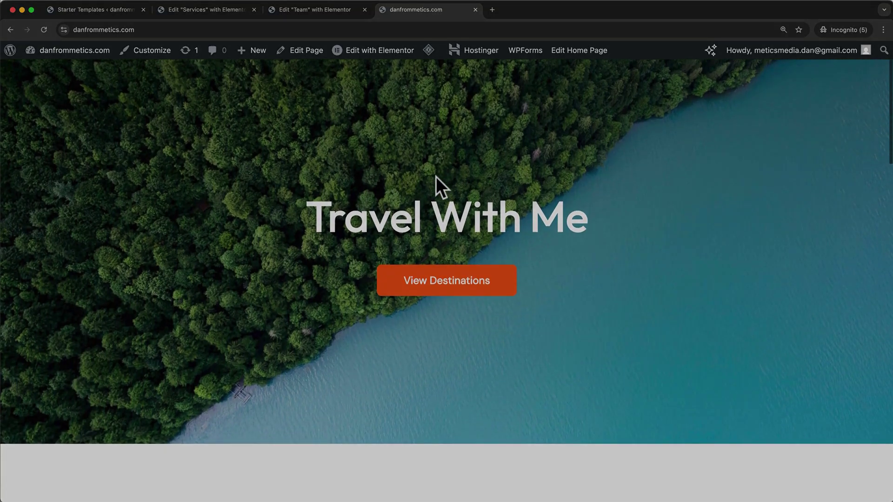
{"action": "scroll", "coordinate": [436, 177], "scroll_direction": "down", "scroll_amount": 3}
{"action": "scroll", "coordinate": [436, 179], "scroll_direction": "down", "scroll_amount": 5}
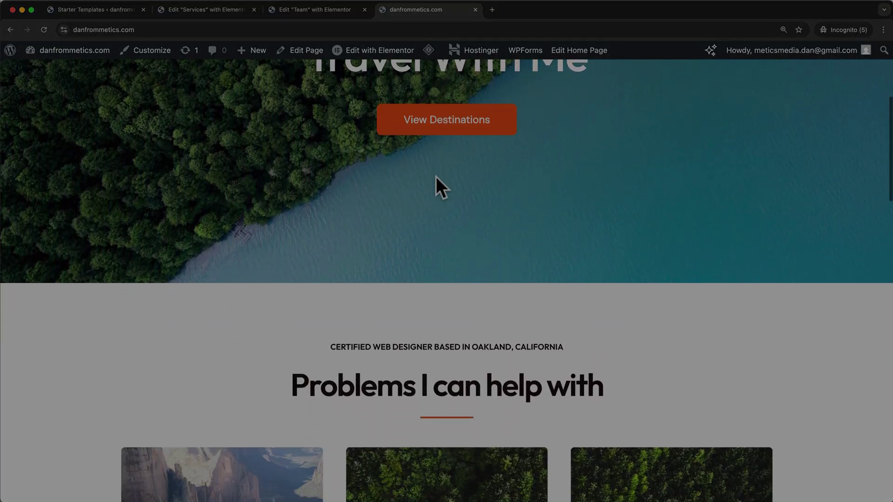